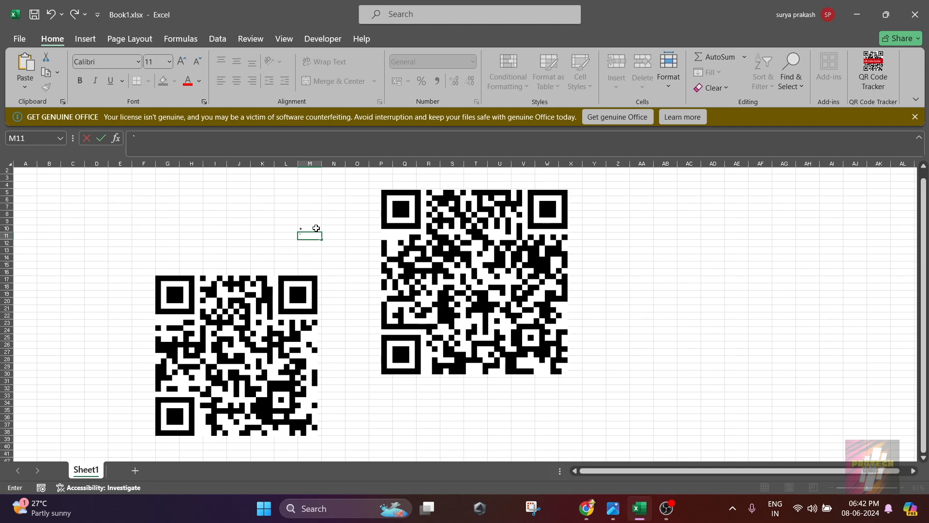
# - Clear the stray characters from cells M11 and M10 in the area above the QR code images
pyautogui.scroll(-2, 316, 228)
pyautogui.scroll(-1, 316, 228)
pyautogui.scroll(3, 319, 246)
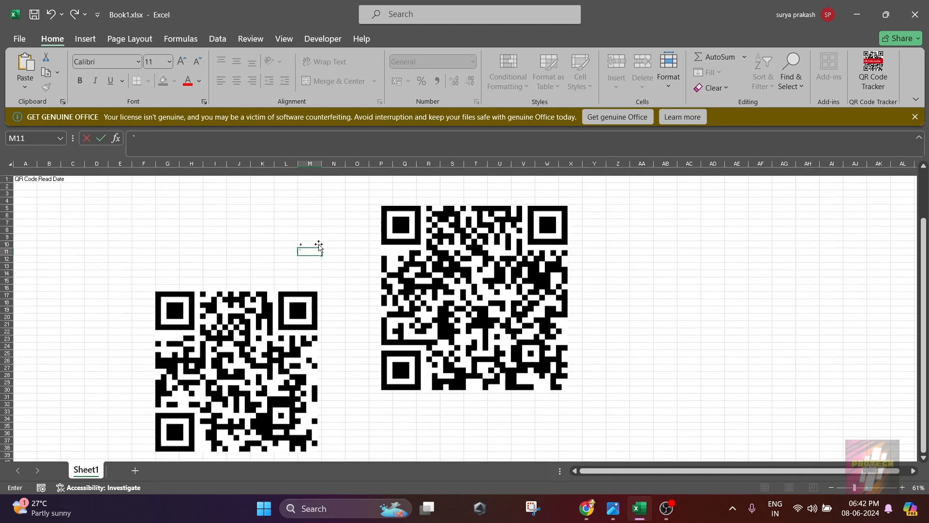
pyautogui.press('BackSpace')
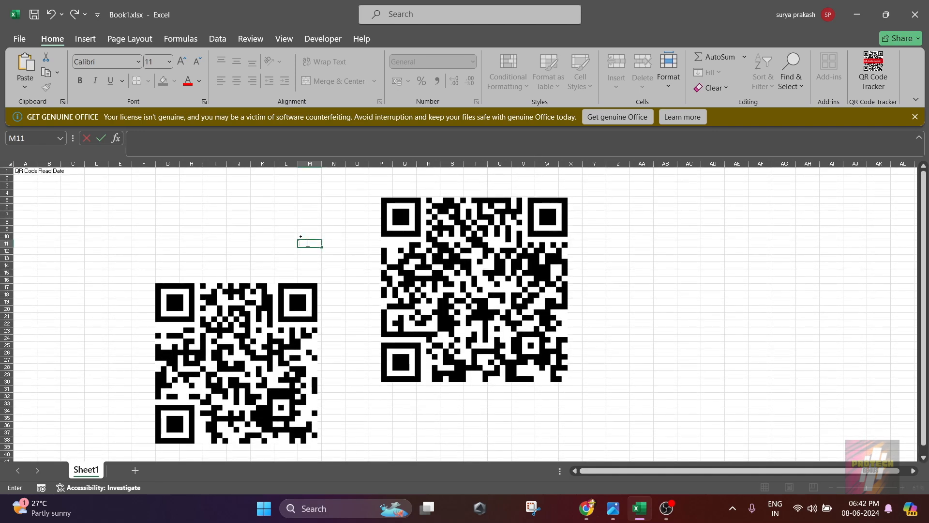
pyautogui.click(303, 235)
pyautogui.press('BackSpace')
pyautogui.click(27, 178)
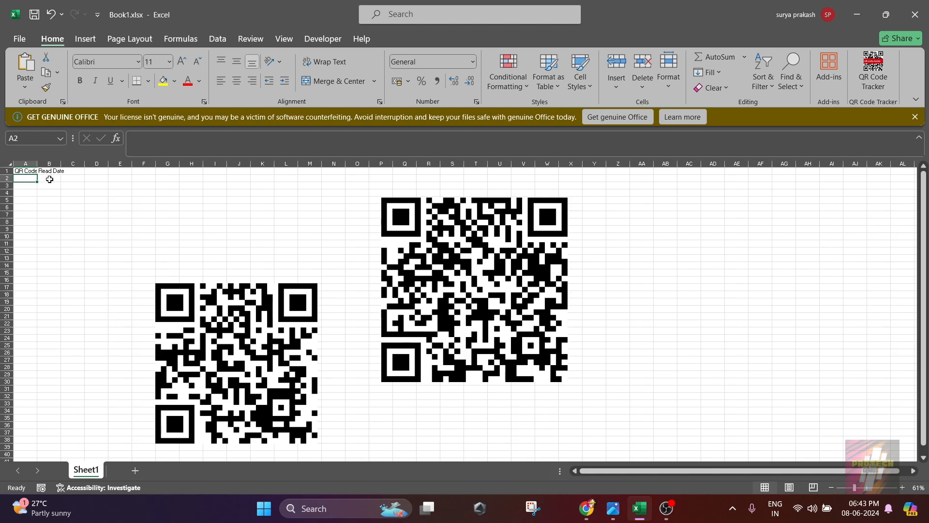
pyautogui.click(199, 220)
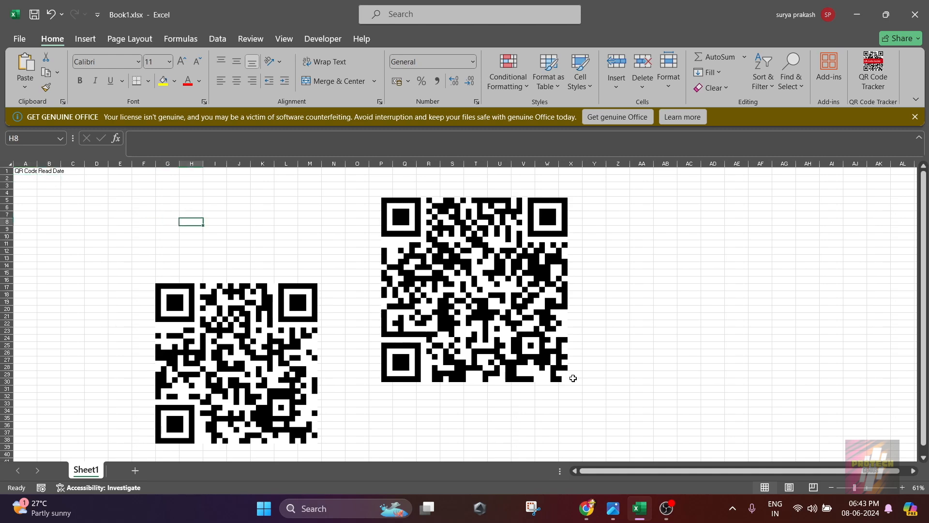
# - Switch to Photos to view the exported QR code pictures, including Picture1.png, and return to the Excel workbook
pyautogui.click(613, 508)
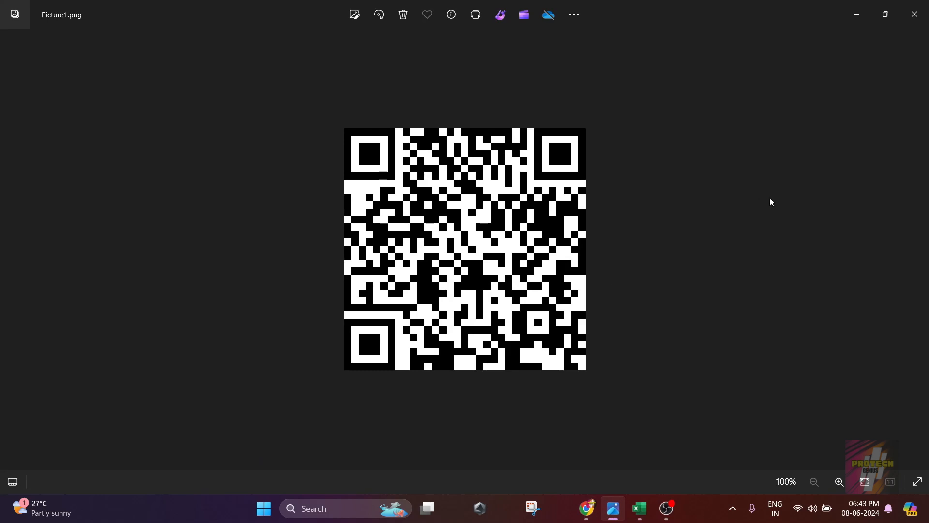
pyautogui.press('Left')
pyautogui.press('Right')
pyautogui.press('Left')
pyautogui.press('Right')
pyautogui.click(639, 508)
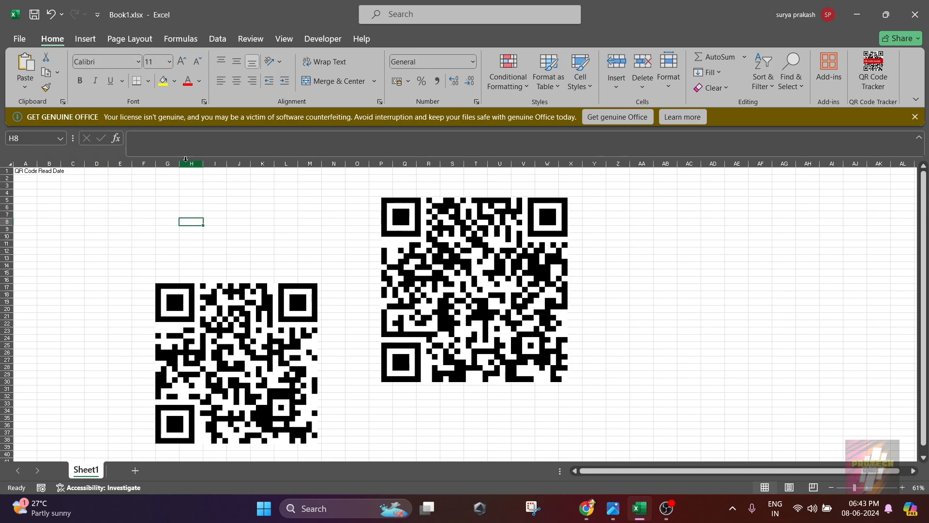
# - Search the Office Add-ins store for "qr", look through the available QR code add-ins, and close the store
pyautogui.click(12, 41)
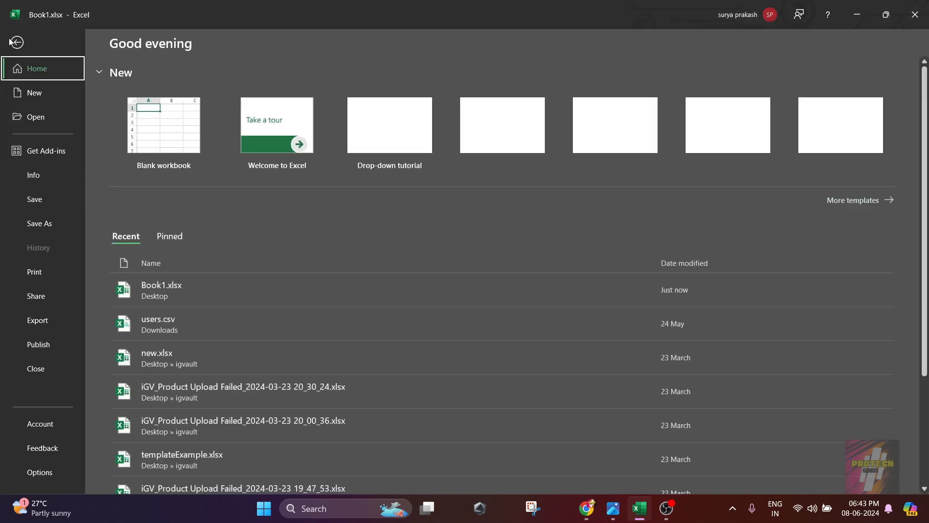
pyautogui.click(42, 153)
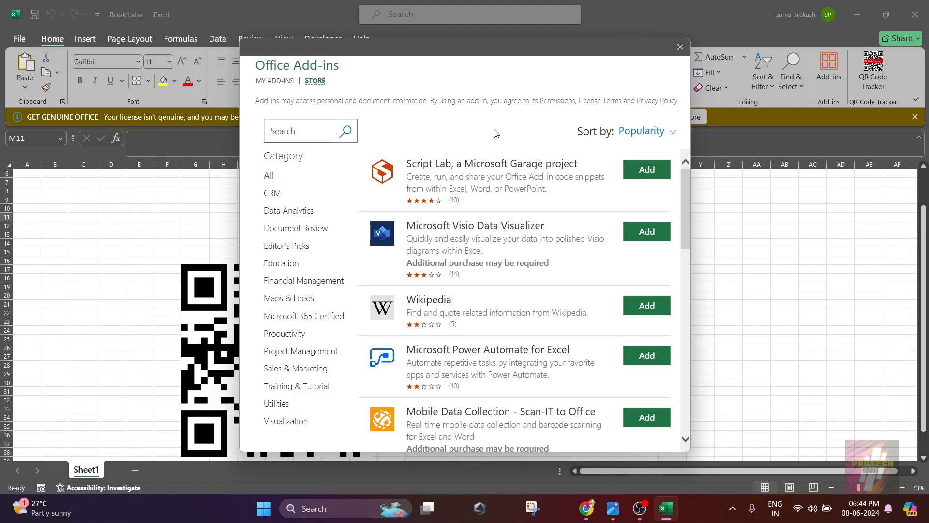
pyautogui.click(273, 131)
pyautogui.write('qr')
pyautogui.press('Return')
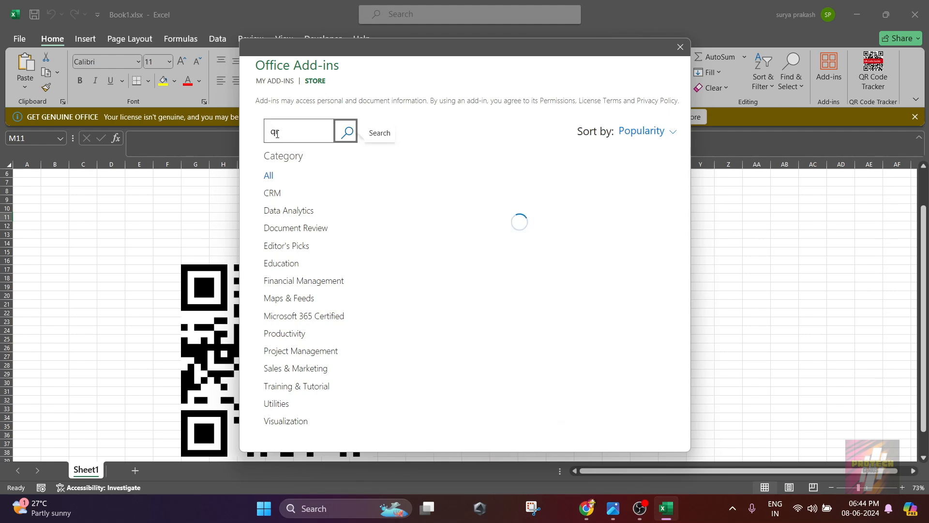
pyautogui.scroll(-5, 506, 277)
pyautogui.scroll(-3, 505, 277)
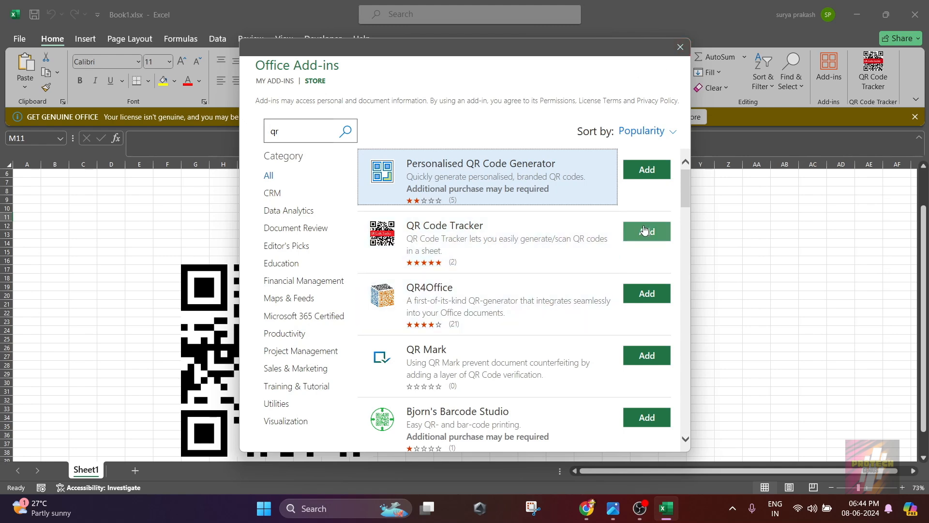
pyautogui.click(679, 51)
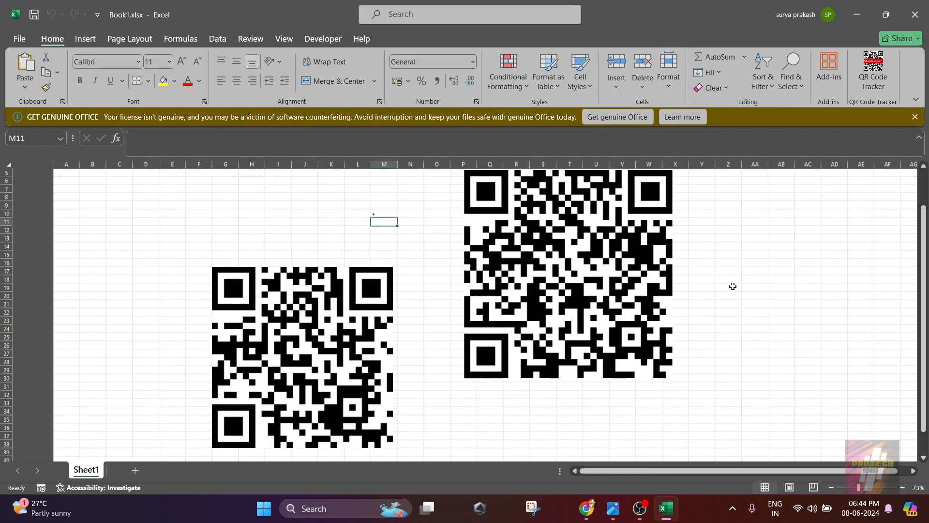
# - Launch the QR4Office add-in from the workbook's own add-ins
pyautogui.keyDown('ctrl'); pyautogui.scroll(-1, 730, 284); pyautogui.keyUp('ctrl')
pyautogui.scroll(1, 756, 250)
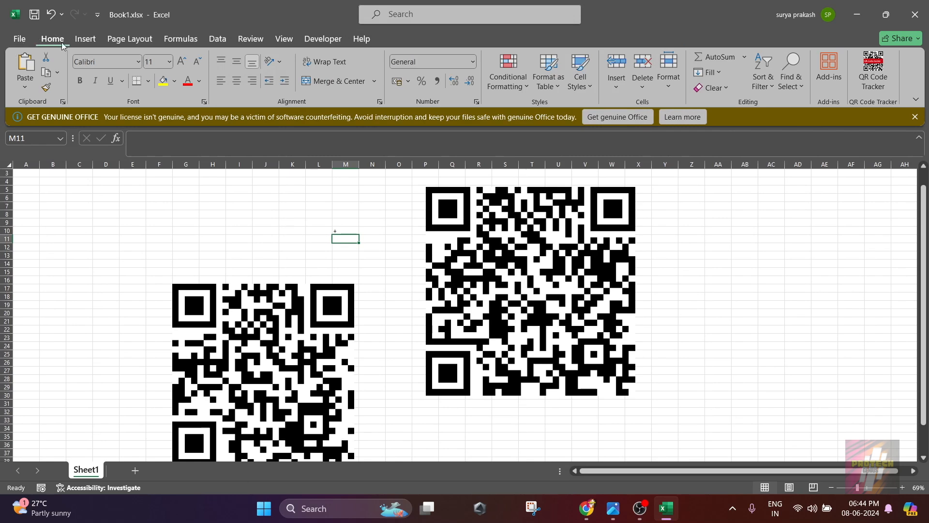
pyautogui.click(826, 72)
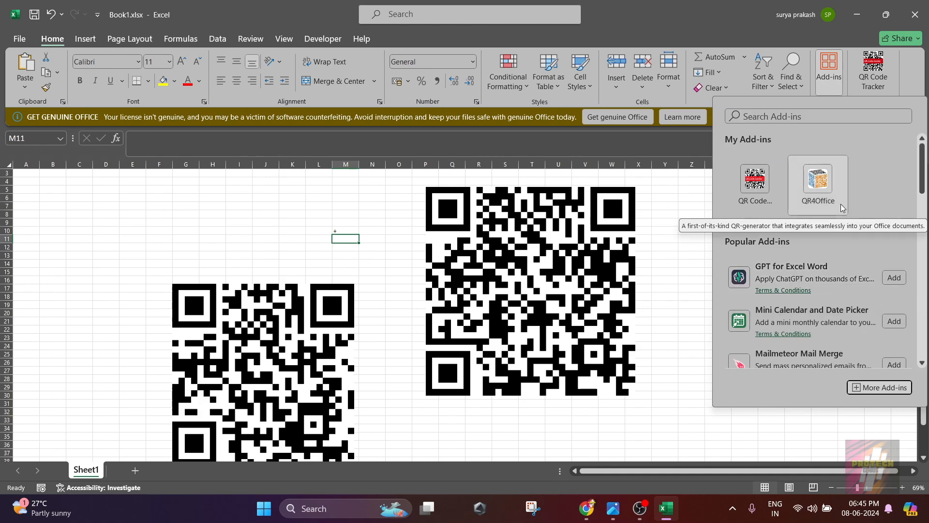
pyautogui.click(817, 179)
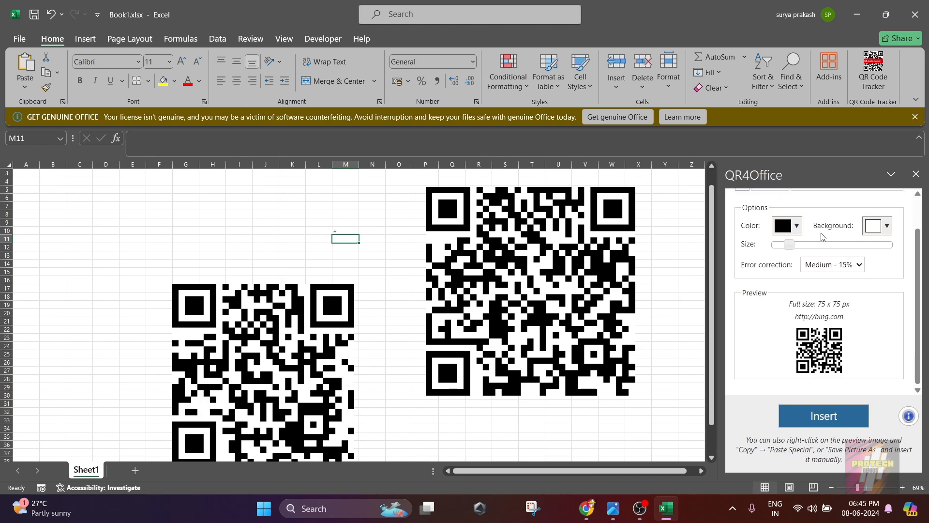
pyautogui.click(778, 228)
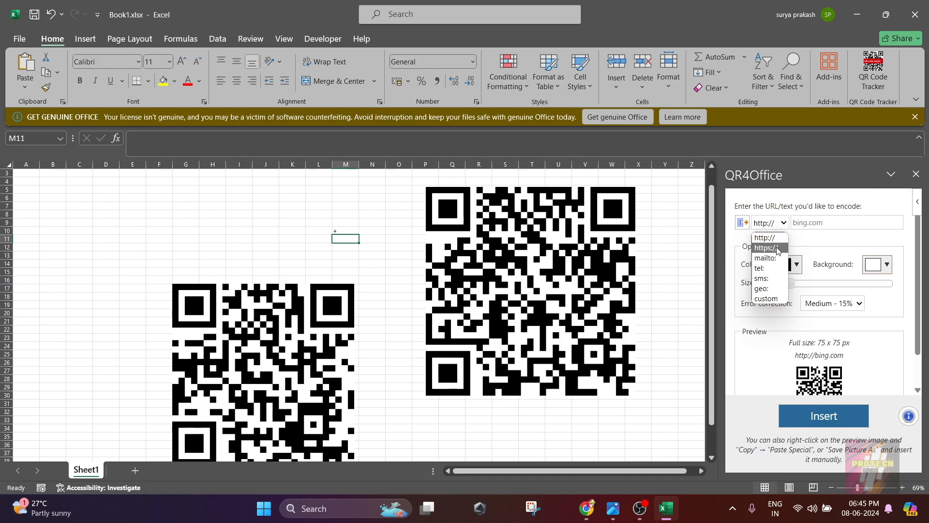
pyautogui.click(776, 248)
pyautogui.click(830, 223)
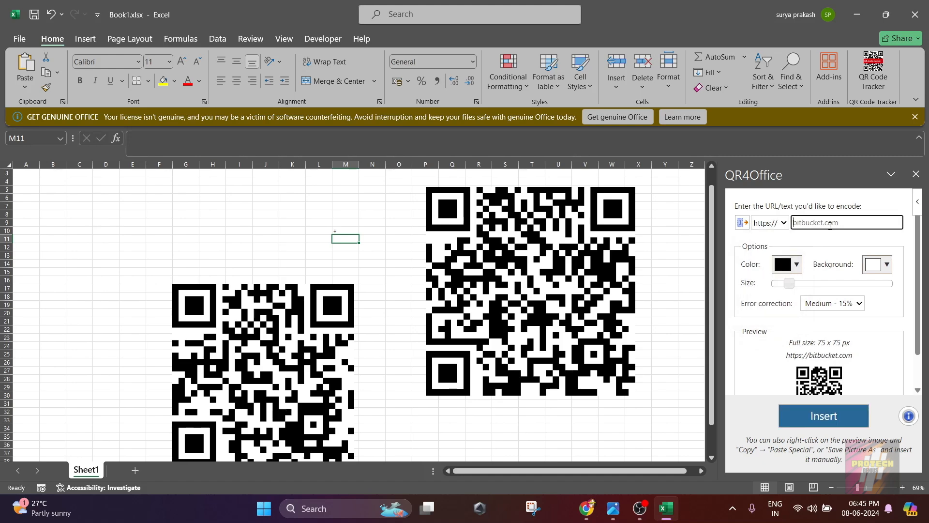
pyautogui.write('aeonfaucet.me')
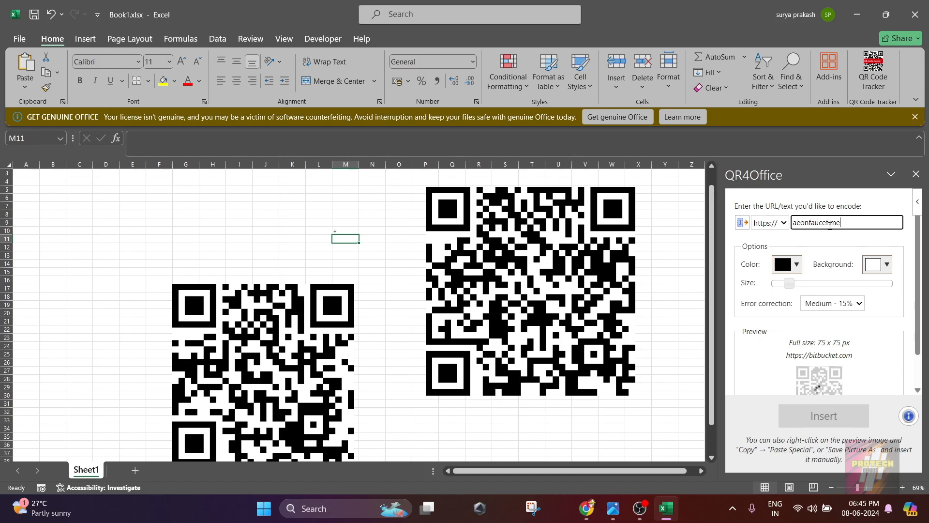
# - Try blue as the QR code's foreground color and set it back to black
pyautogui.click(773, 263)
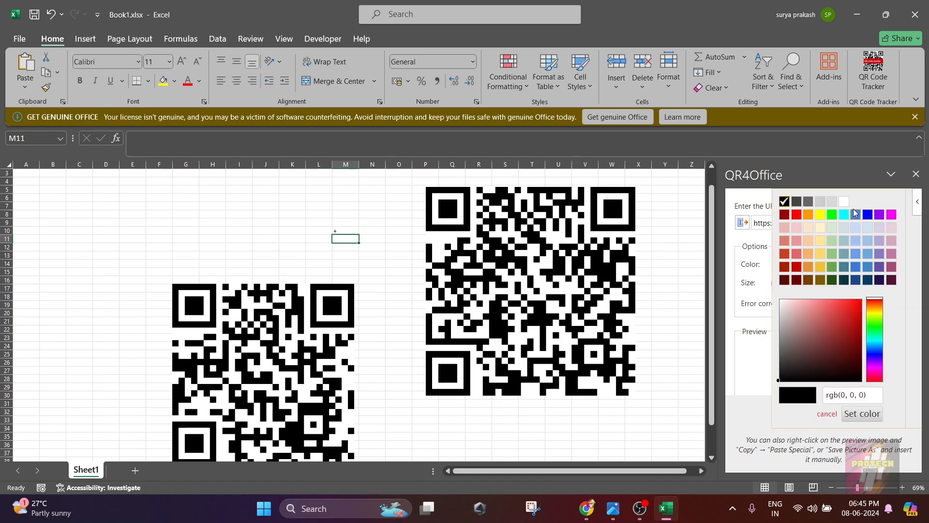
pyautogui.click(867, 214)
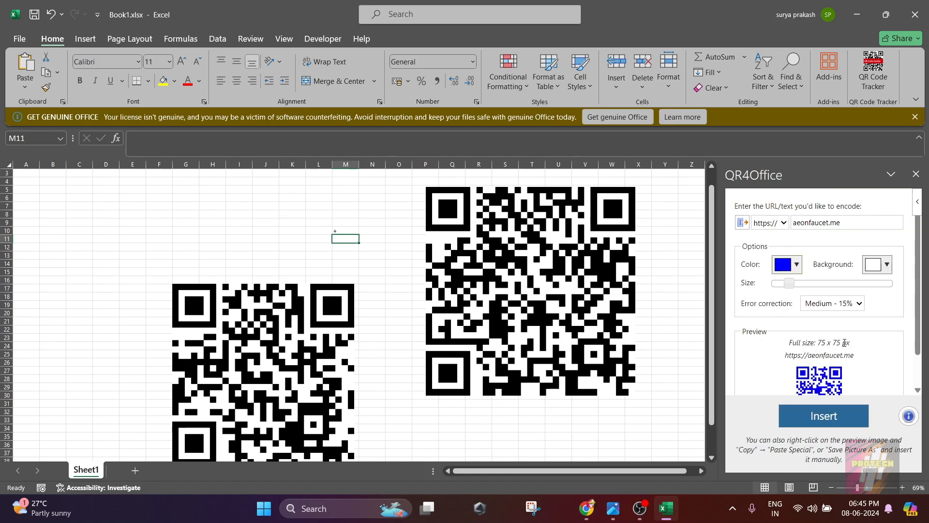
pyautogui.scroll(-1, 846, 338)
pyautogui.click(786, 226)
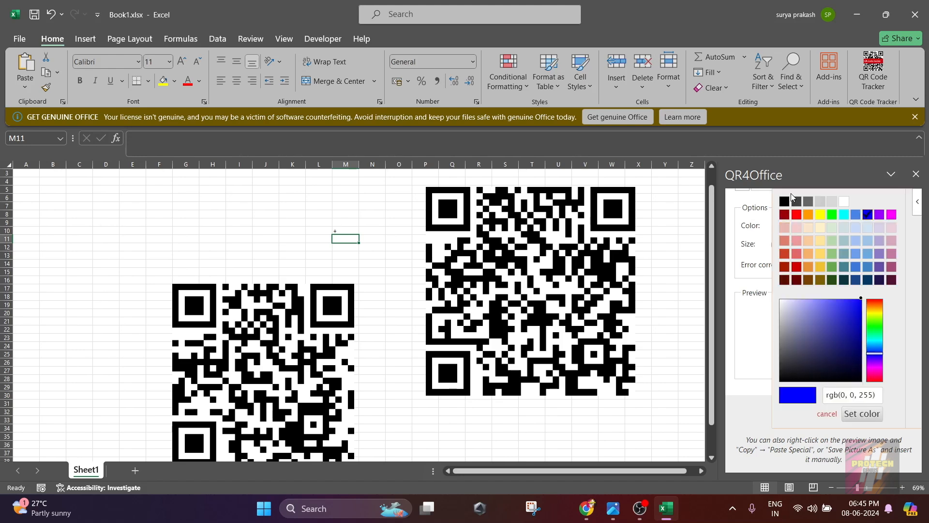
pyautogui.click(786, 206)
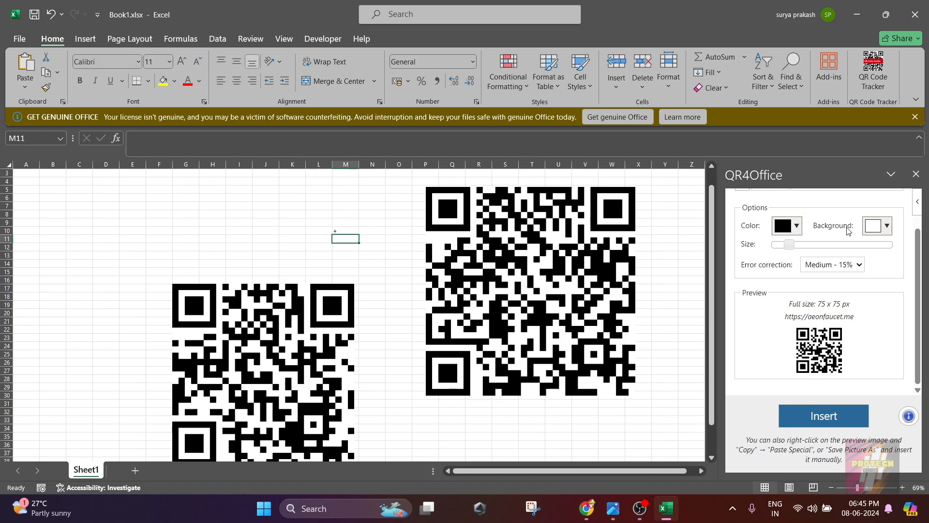
# - Enlarge the QR code to 275 x 275 px and examine its size and image in the preview
pyautogui.moveTo(789, 245); pyautogui.dragTo(862, 250)
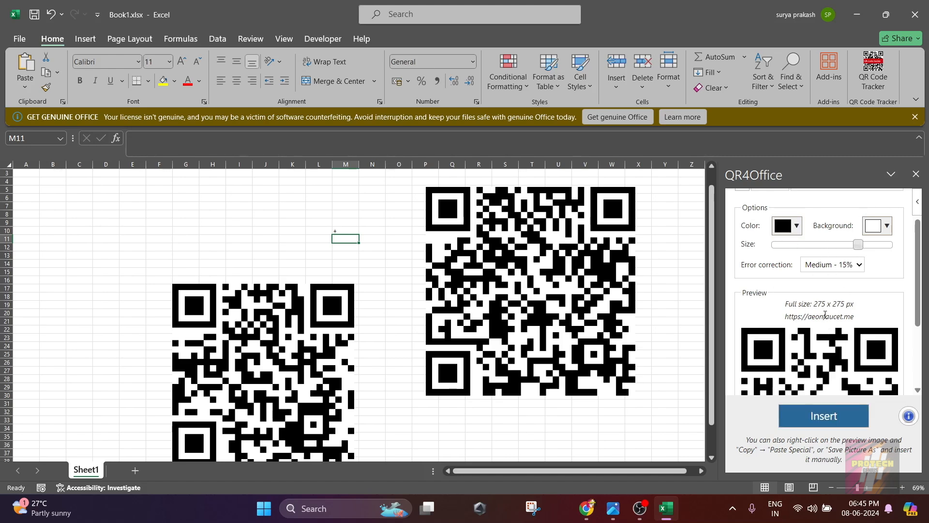
pyautogui.scroll(3, 821, 305)
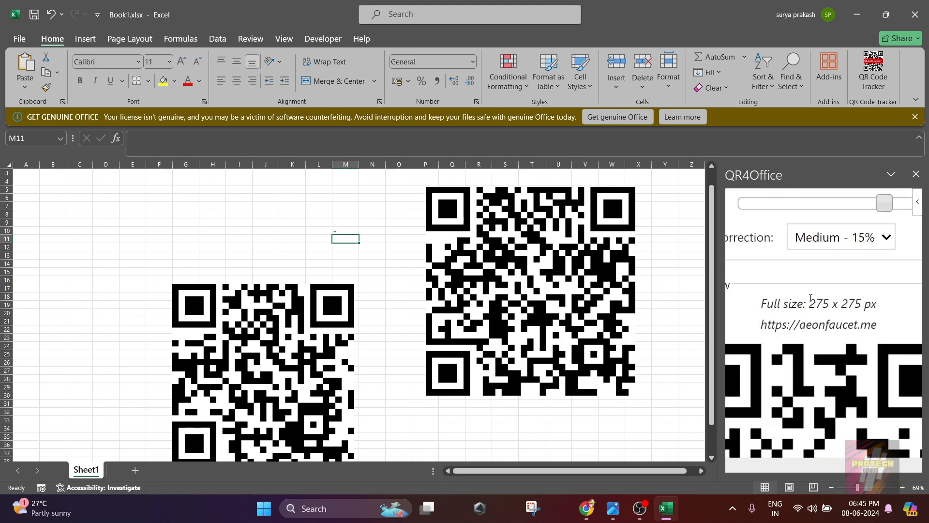
pyautogui.moveTo(809, 302); pyautogui.dragTo(876, 303)
pyautogui.scroll(-3, 874, 302)
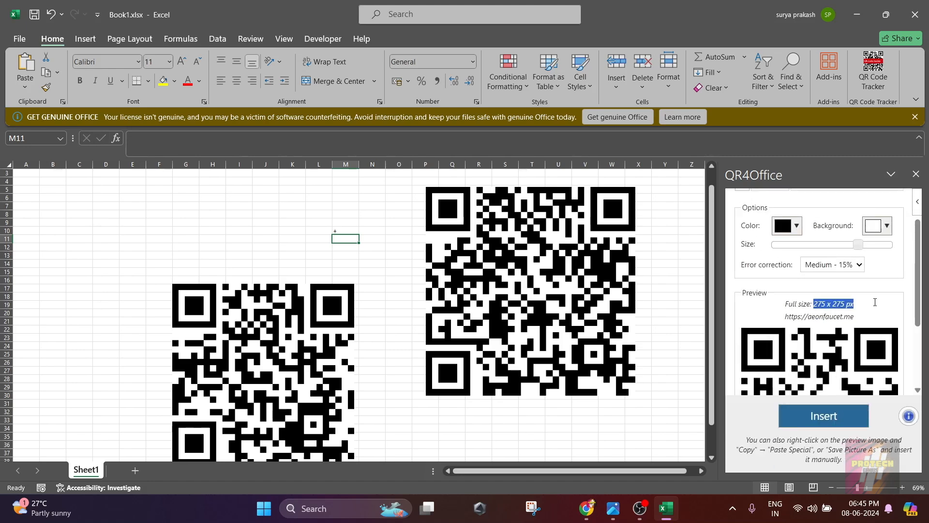
pyautogui.click(873, 297)
pyautogui.scroll(-3, 868, 296)
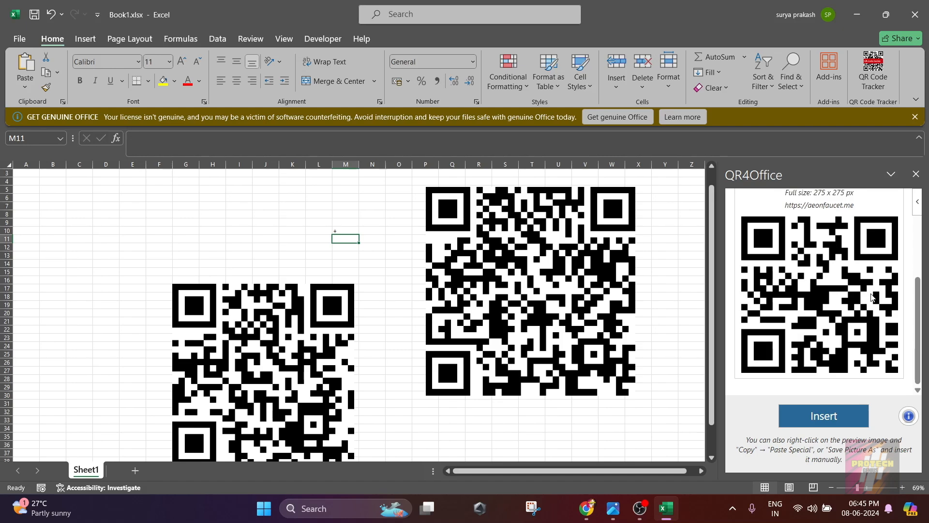
pyautogui.scroll(3, 870, 297)
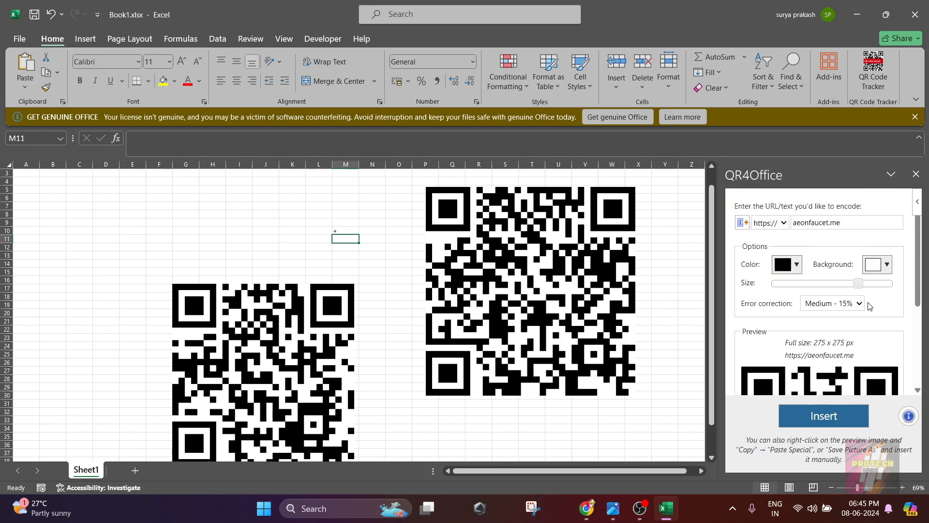
# - Reduce the QR code's size to 125 x 125 px
pyautogui.click(842, 305)
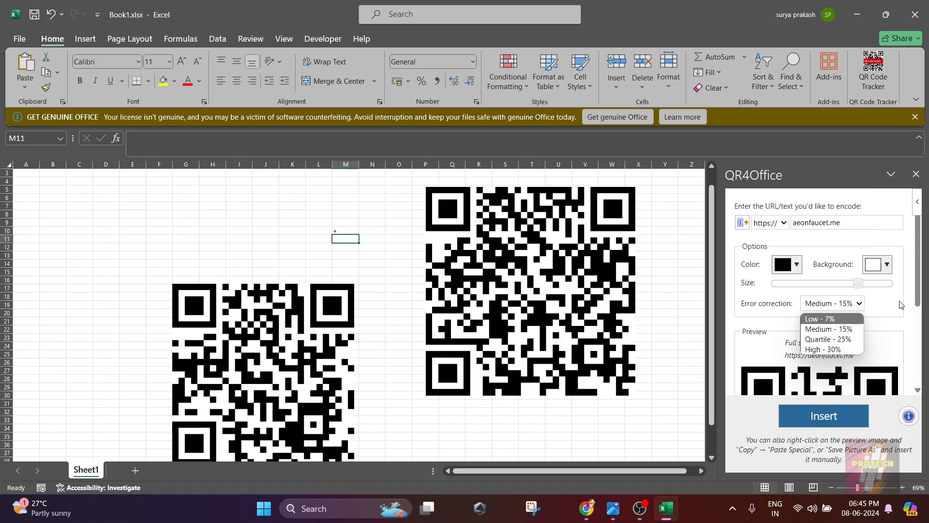
pyautogui.click(781, 283)
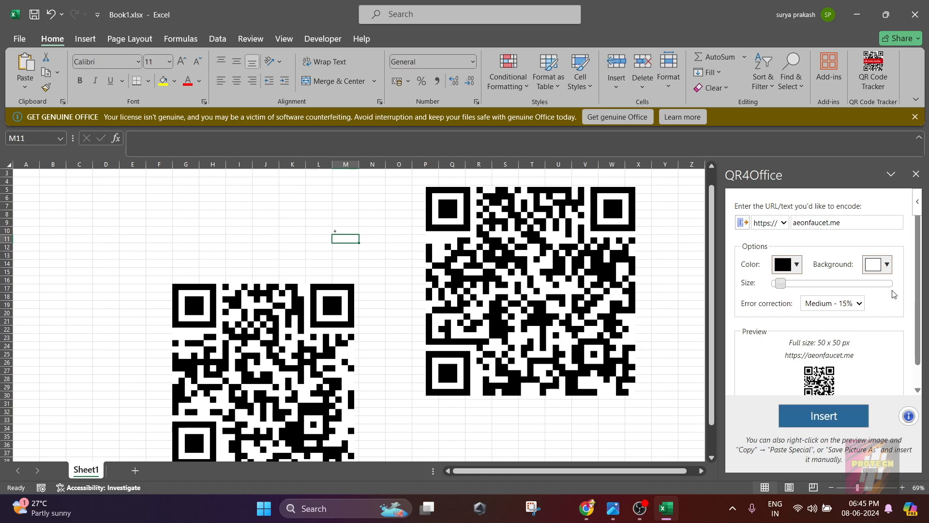
pyautogui.scroll(-1, 825, 289)
pyautogui.click(830, 284)
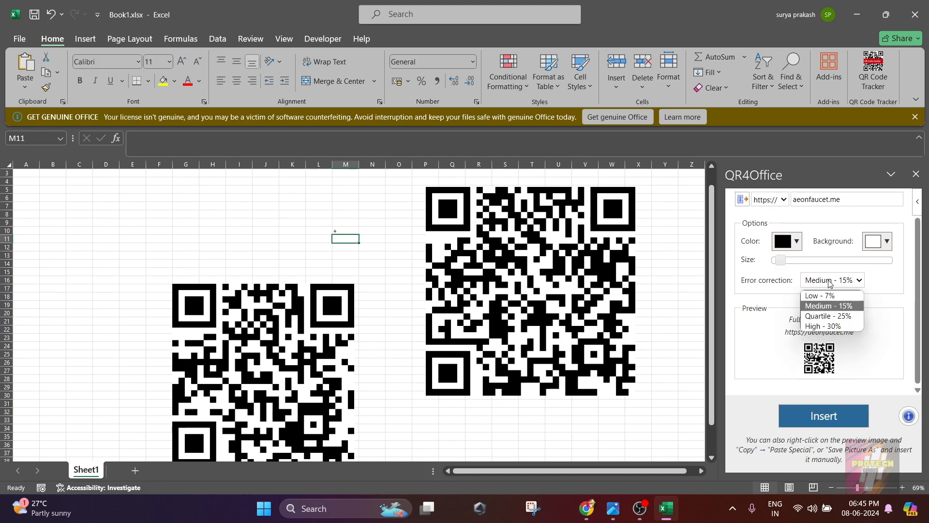
pyautogui.moveTo(780, 260); pyautogui.dragTo(806, 261)
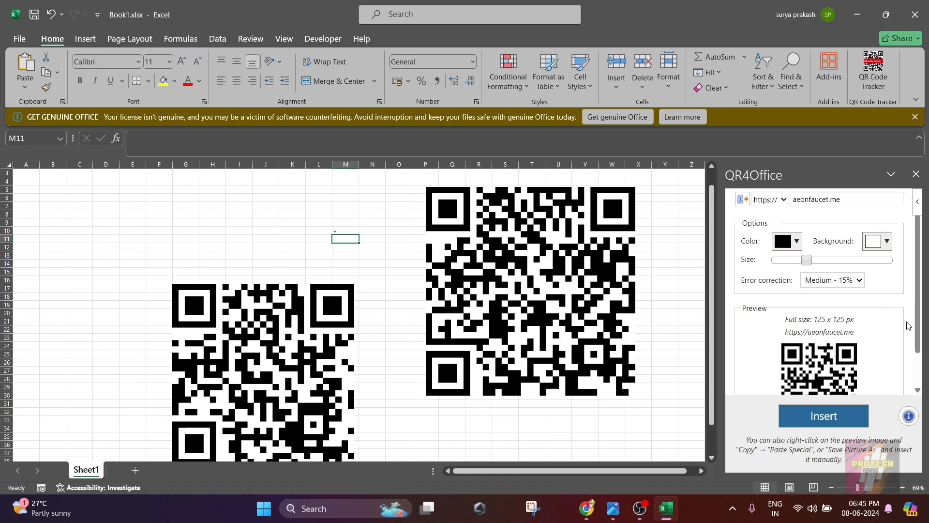
# - Try the Low - 7% and Medium - 15% error correction levels, and set the QR code's error correction to Quartile - 25%
pyautogui.scroll(-2, 908, 325)
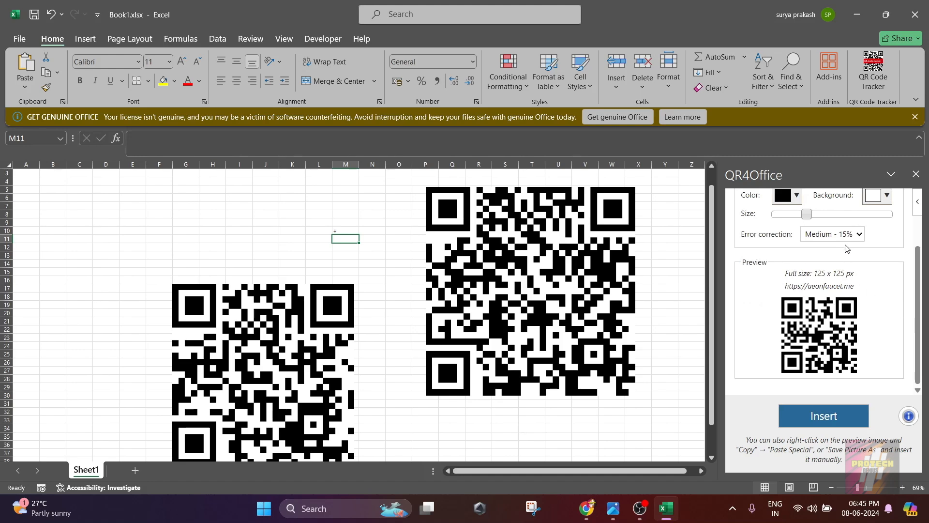
pyautogui.click(825, 235)
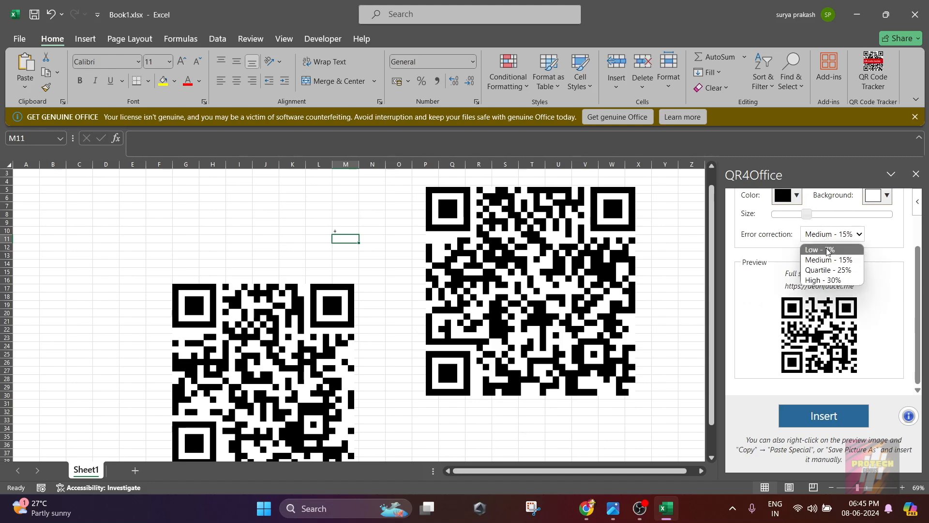
pyautogui.click(827, 249)
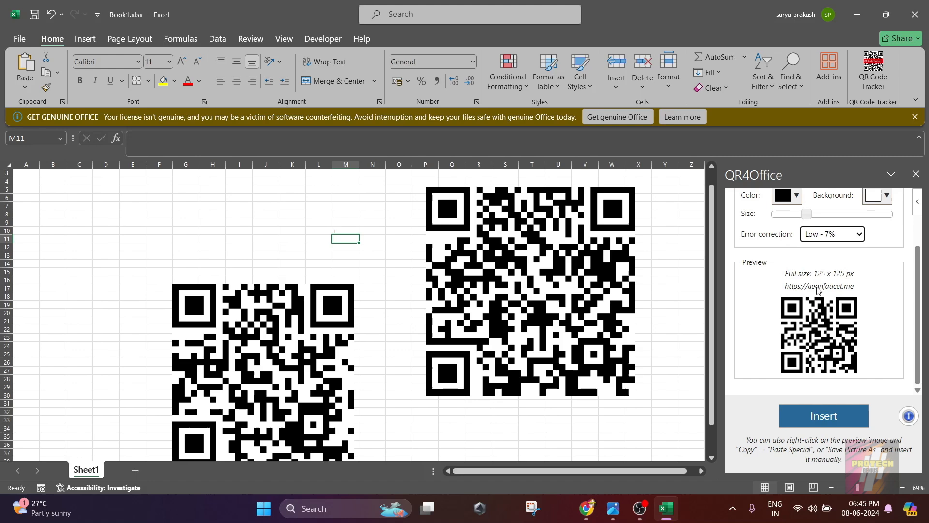
pyautogui.click(826, 235)
pyautogui.click(832, 260)
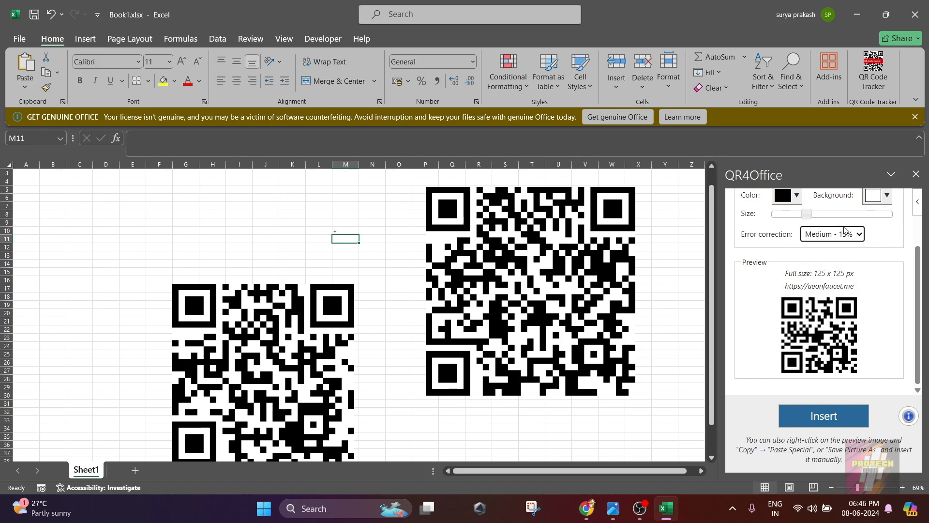
pyautogui.click(847, 234)
pyautogui.click(831, 268)
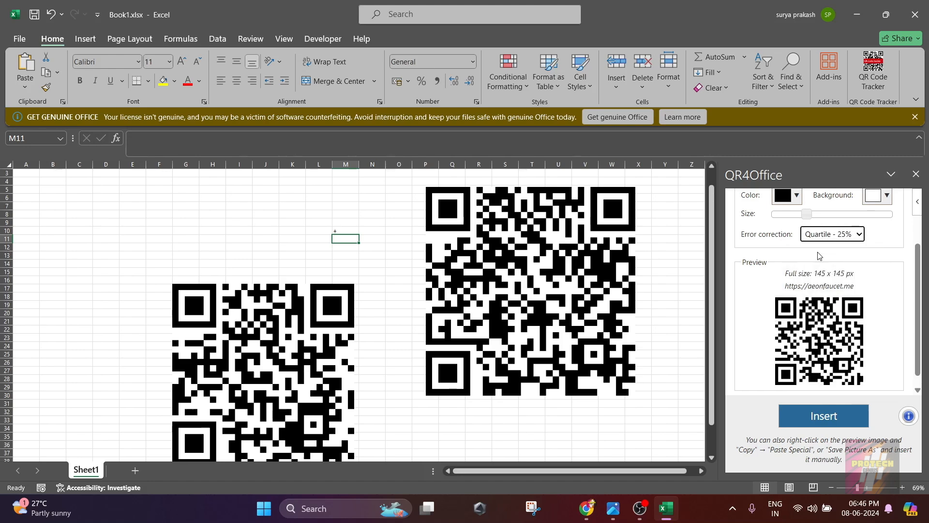
# - Set the QR code's error correction to High - 30%
pyautogui.click(826, 236)
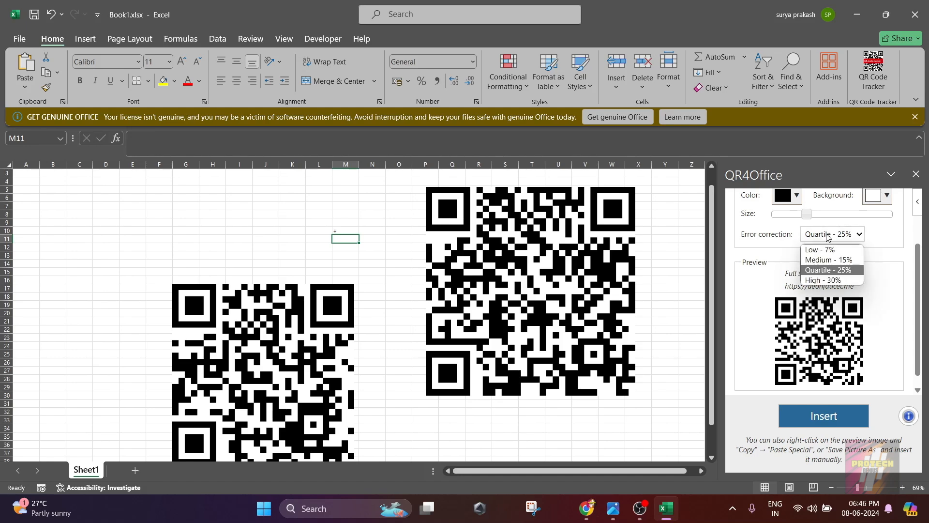
pyautogui.click(827, 280)
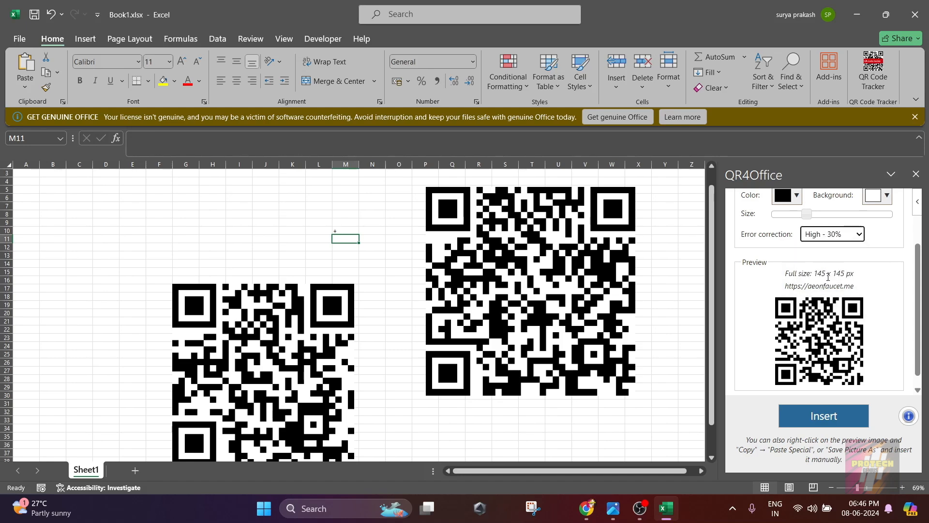
pyautogui.click(825, 239)
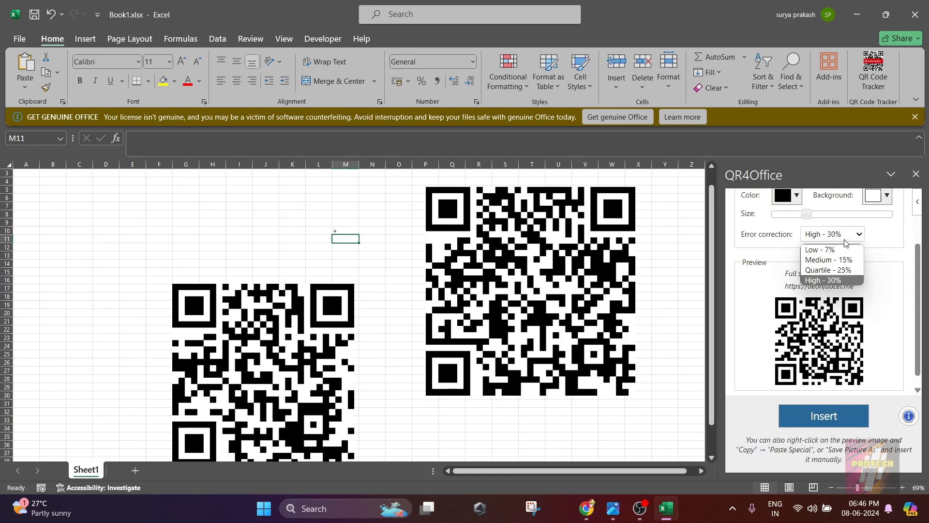
pyautogui.click(840, 239)
pyautogui.scroll(-1, 864, 329)
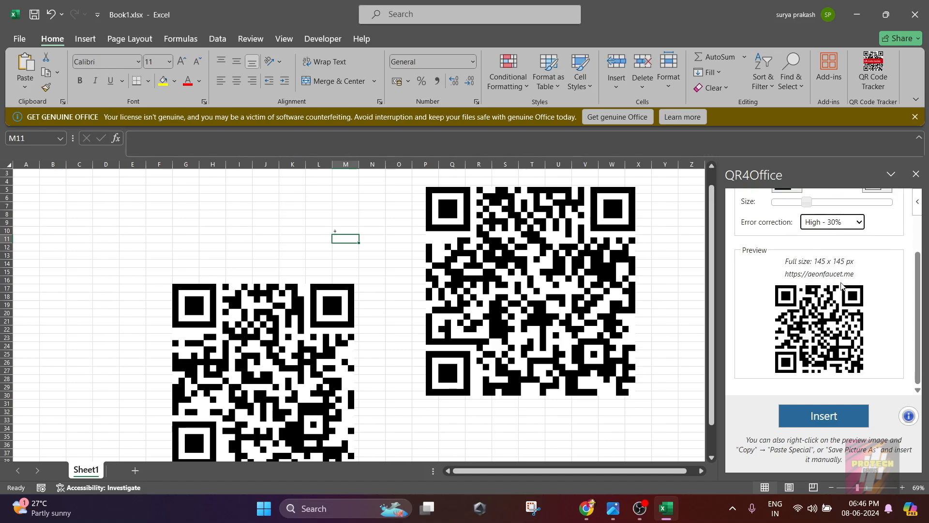
# - Delete the QR code picture covering columns P to W from the sheet
pyautogui.click(480, 300)
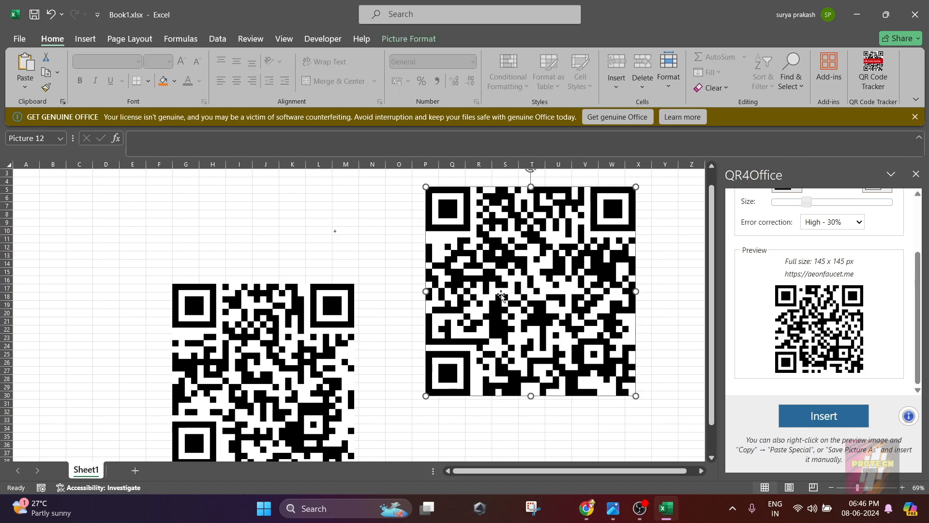
pyautogui.press('Delete')
pyautogui.scroll(-1, 612, 290)
pyautogui.scroll(3, 560, 269)
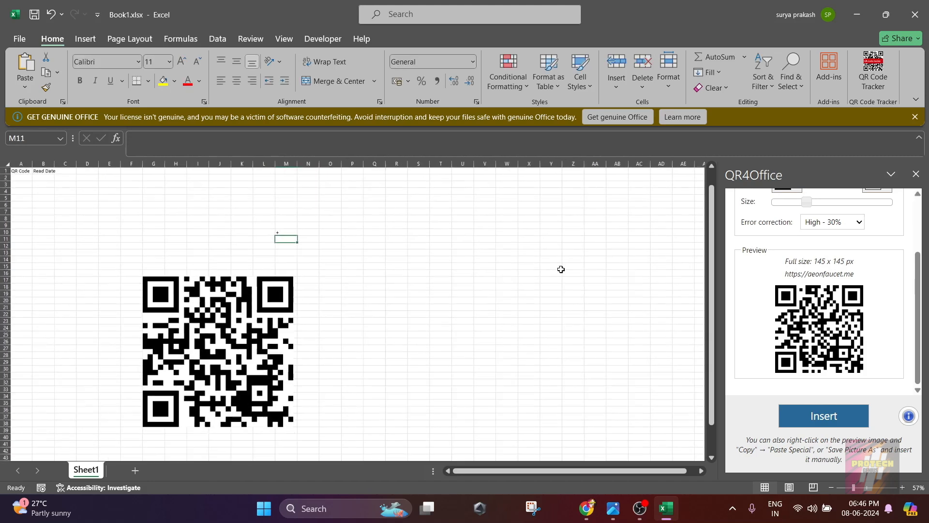
# - Insert the previewed QR code into the sheet at cell Q14 and select the inserted picture
pyautogui.click(343, 270)
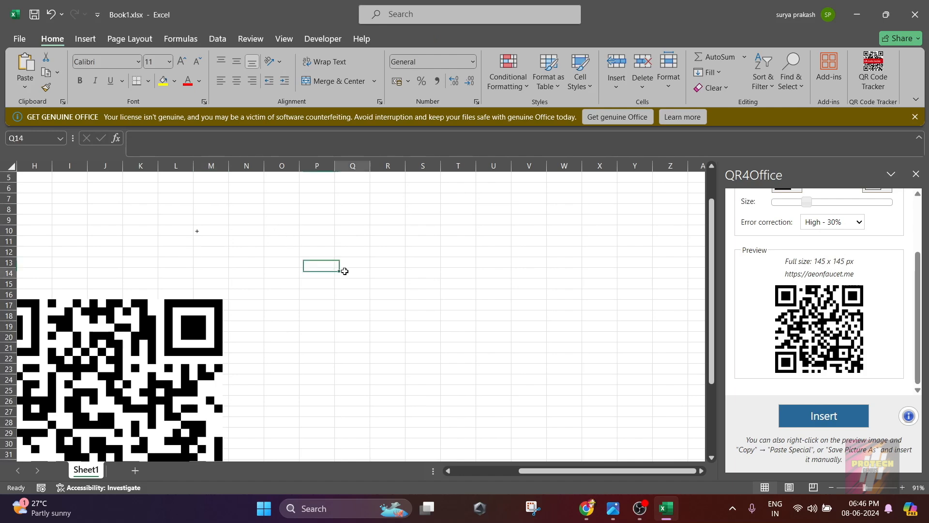
pyautogui.hscroll(-2, 283, 215)
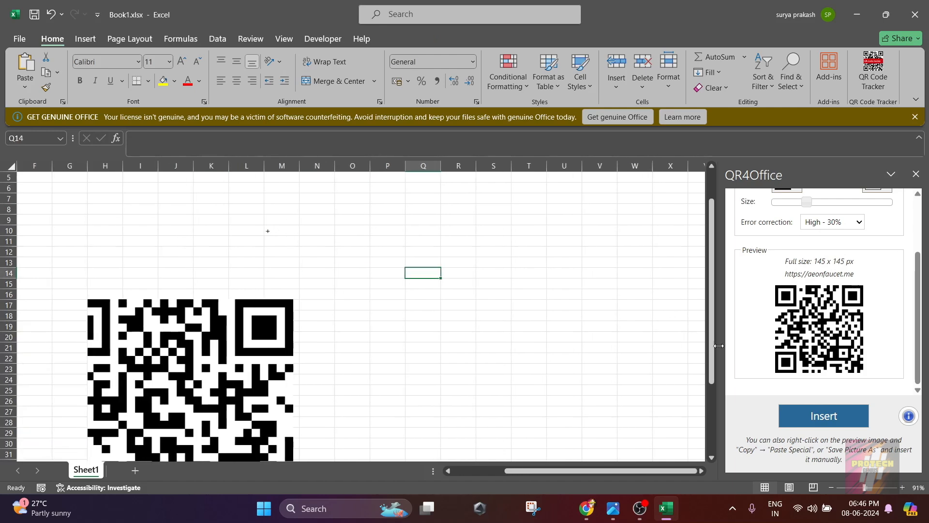
pyautogui.click(829, 417)
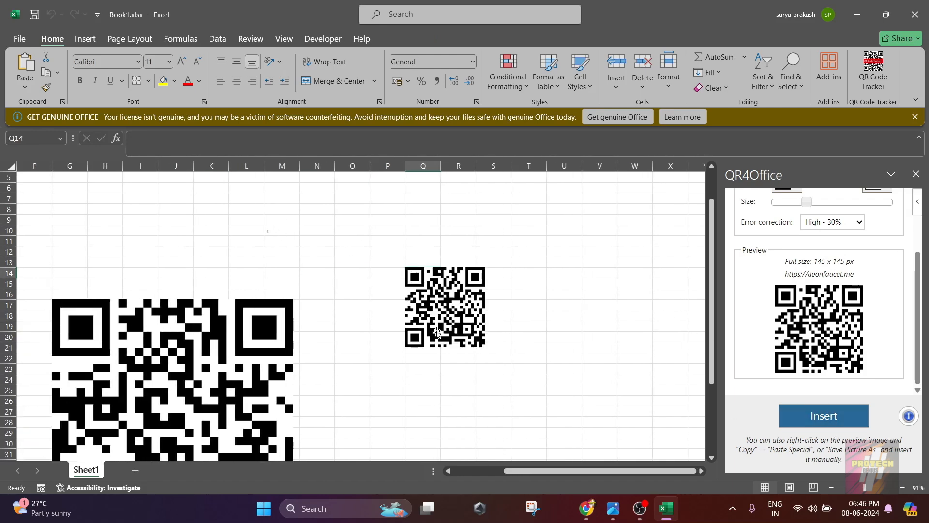
pyautogui.scroll(1, 442, 328)
pyautogui.click(442, 328)
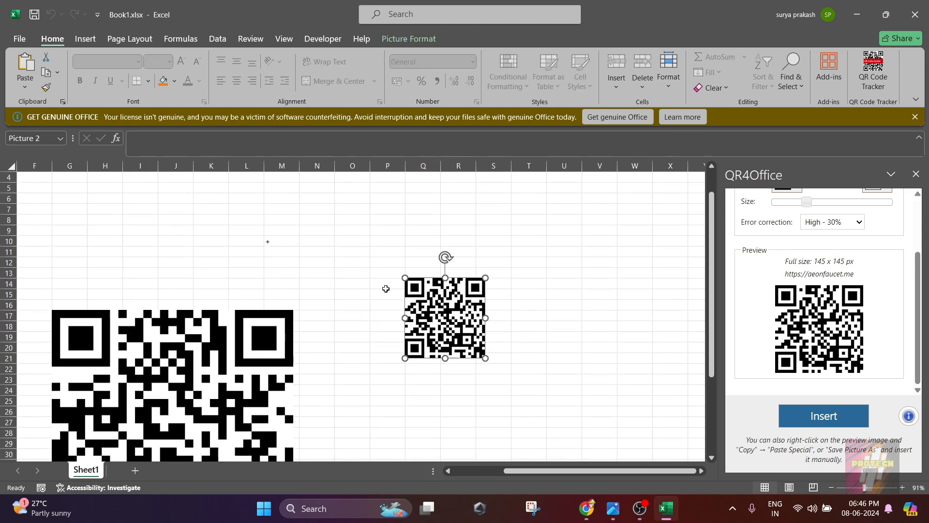
# - Copy the QR code image from the add-in's preview
pyautogui.scroll(-3, 386, 289)
pyautogui.scroll(-2, 464, 312)
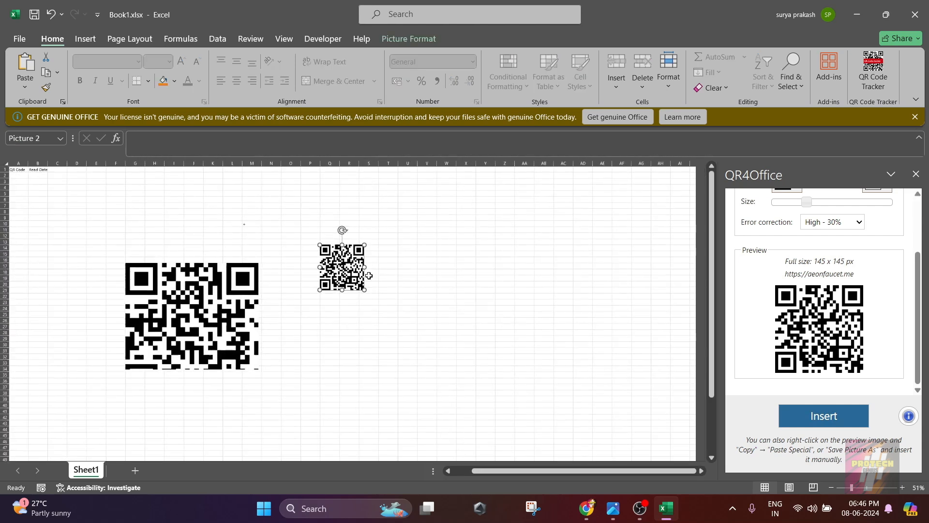
pyautogui.scroll(3, 364, 273)
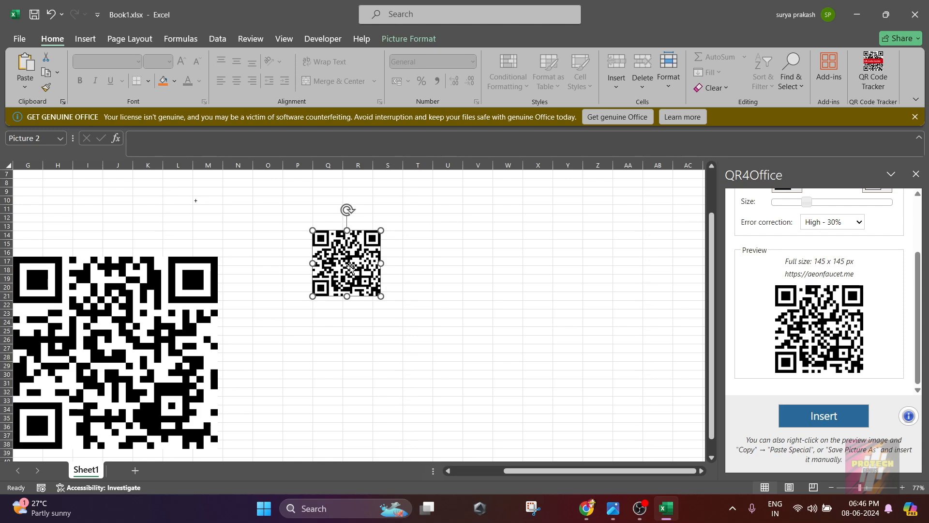
pyautogui.rightClick(825, 323)
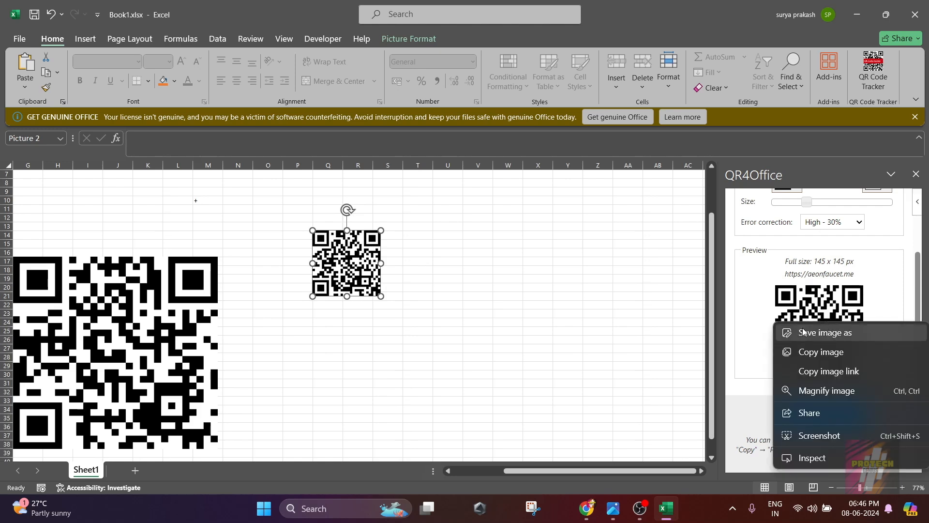
pyautogui.click(815, 350)
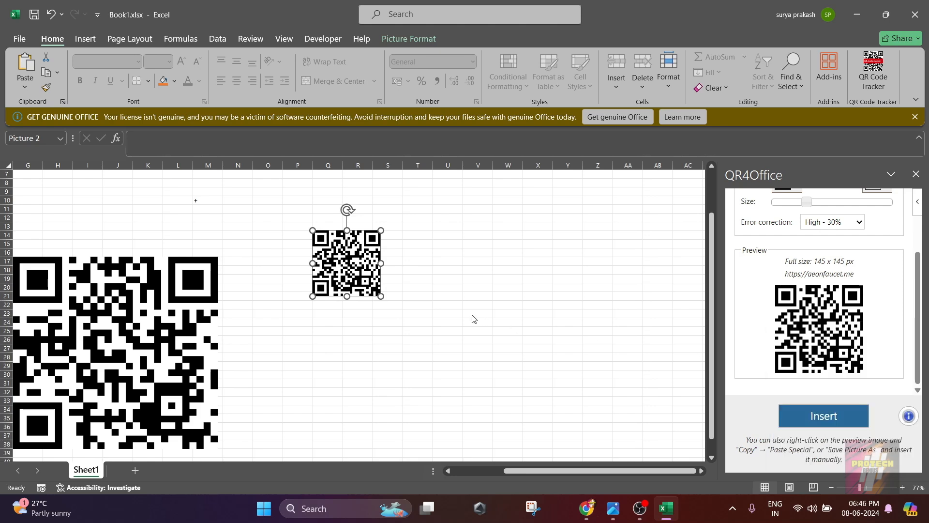
# - Try to save the small QR code at cell Q14 as a picture file
pyautogui.rightClick(351, 255)
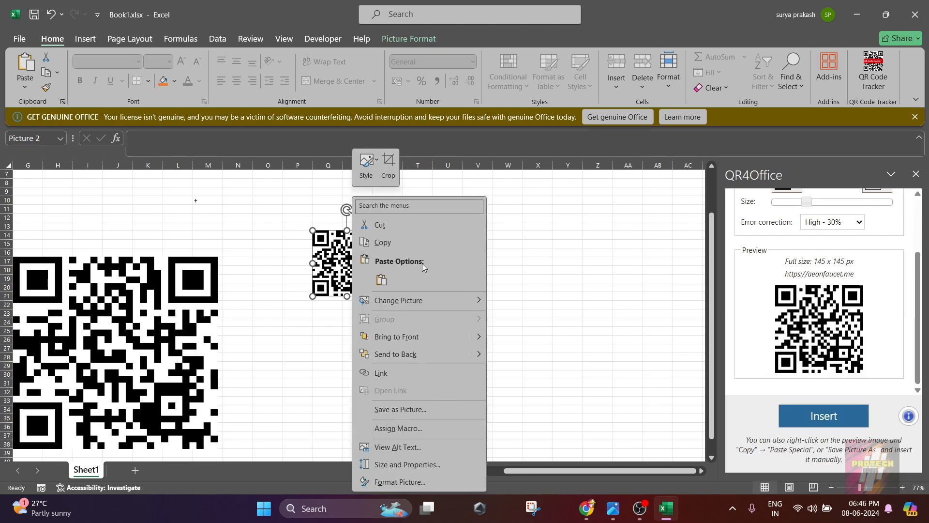
pyautogui.click(447, 410)
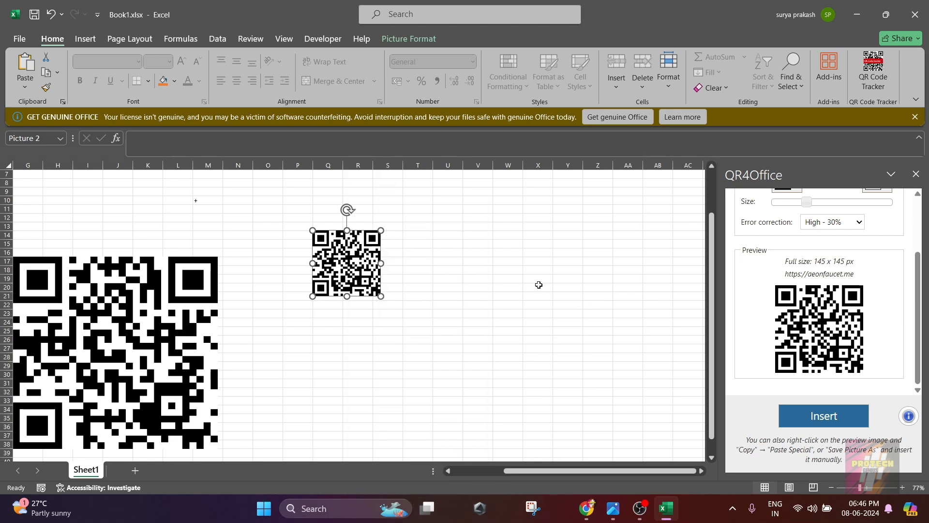
pyautogui.keyDown('ctrl'); pyautogui.scroll(-2, 539, 284); pyautogui.keyUp('ctrl')
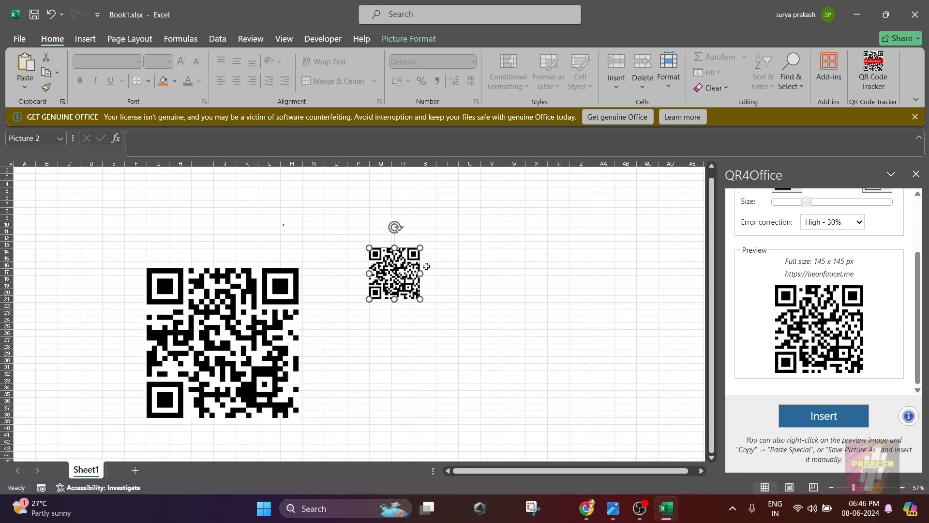
pyautogui.click(527, 260)
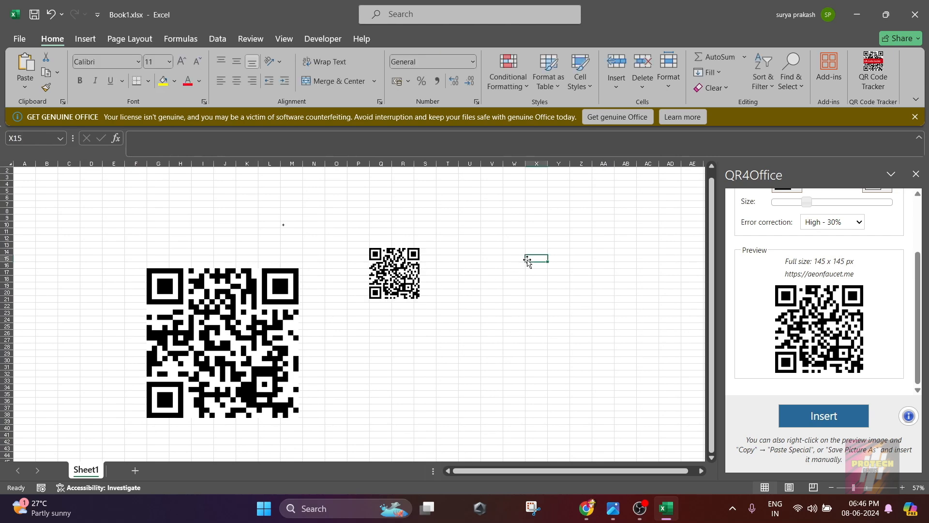
# - Open the QR Code Tracker add-in from the installed add-ins and view its generator and scanner options
pyautogui.click(839, 83)
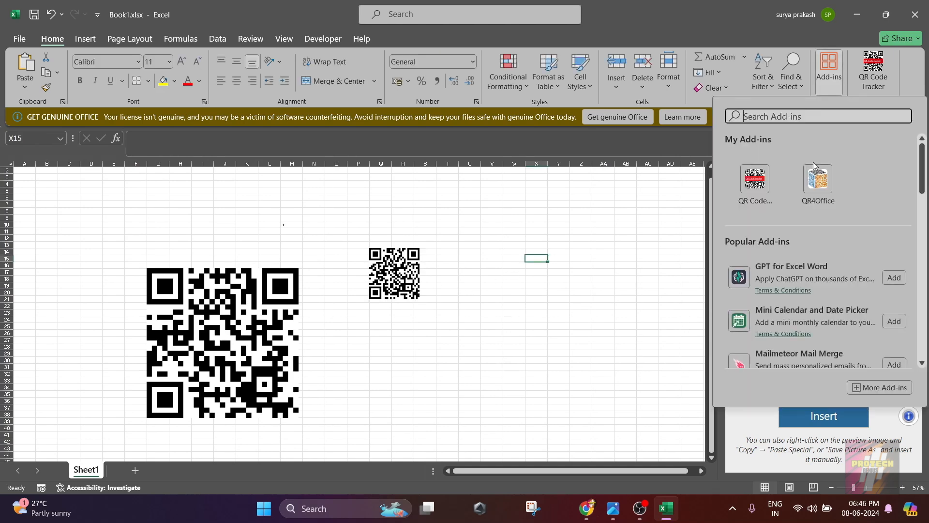
pyautogui.click(755, 180)
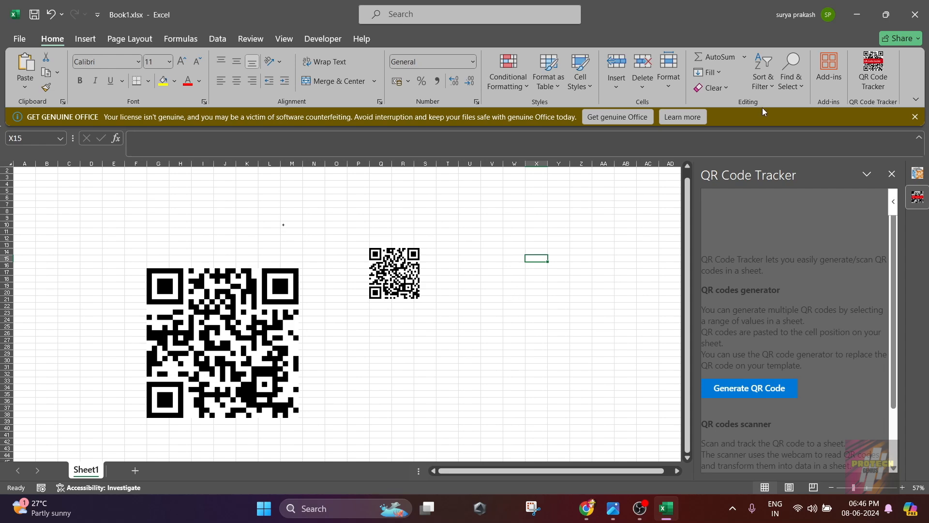
pyautogui.click(826, 72)
pyautogui.click(826, 73)
pyautogui.click(826, 73)
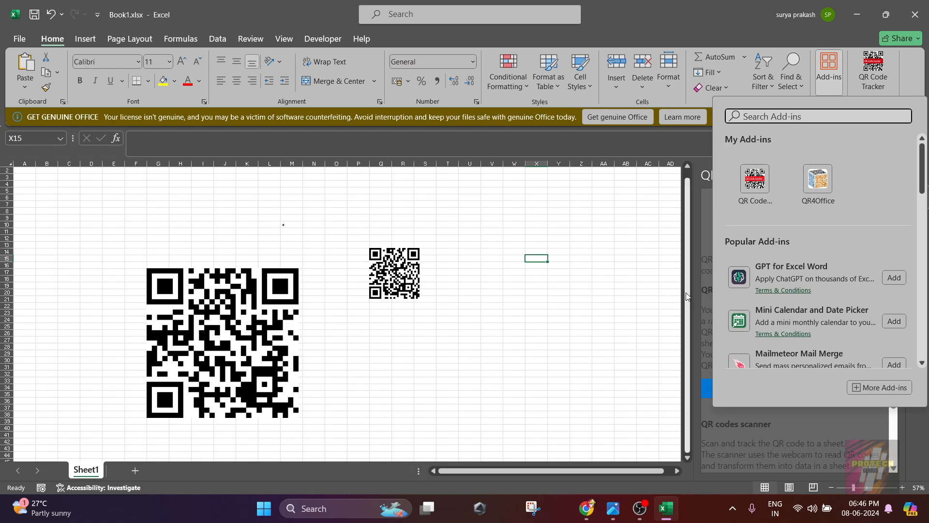
pyautogui.click(849, 75)
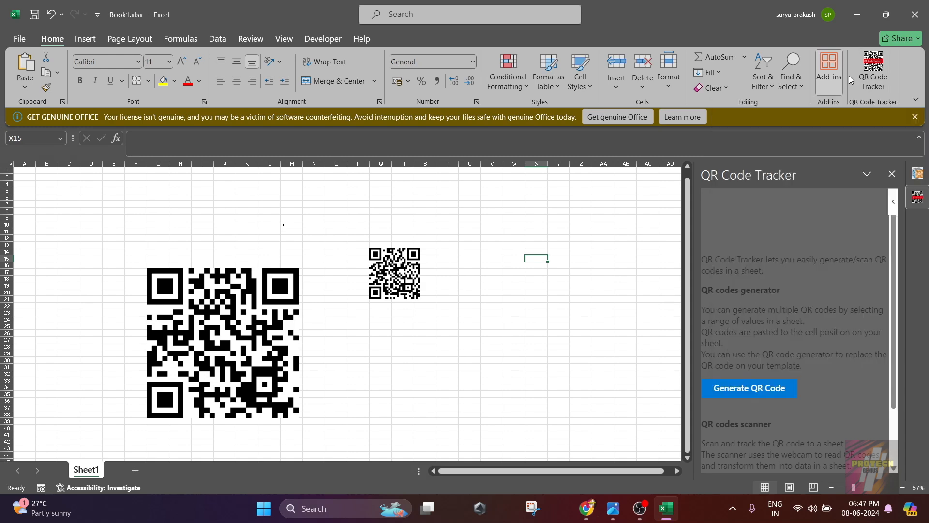
pyautogui.scroll(-3, 818, 303)
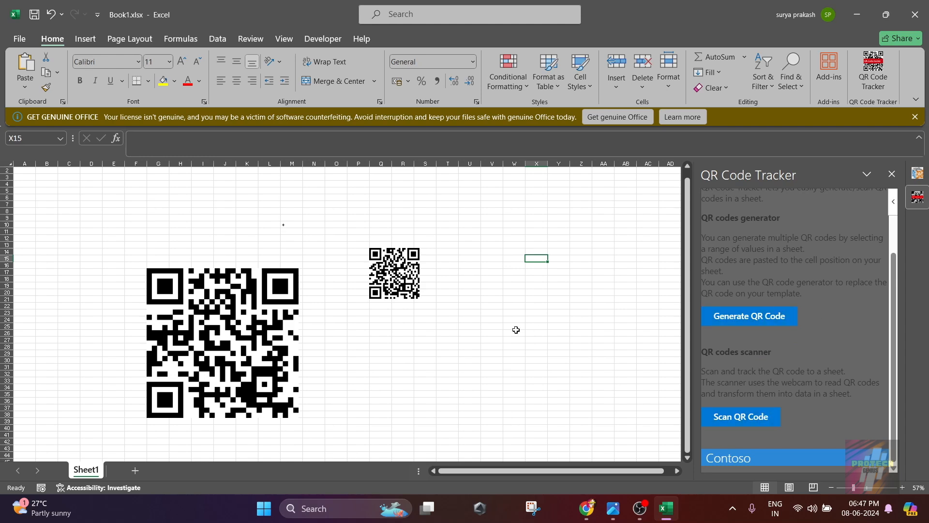
pyautogui.keyDown('ctrl'); pyautogui.scroll(2, 517, 333); pyautogui.keyUp('ctrl')
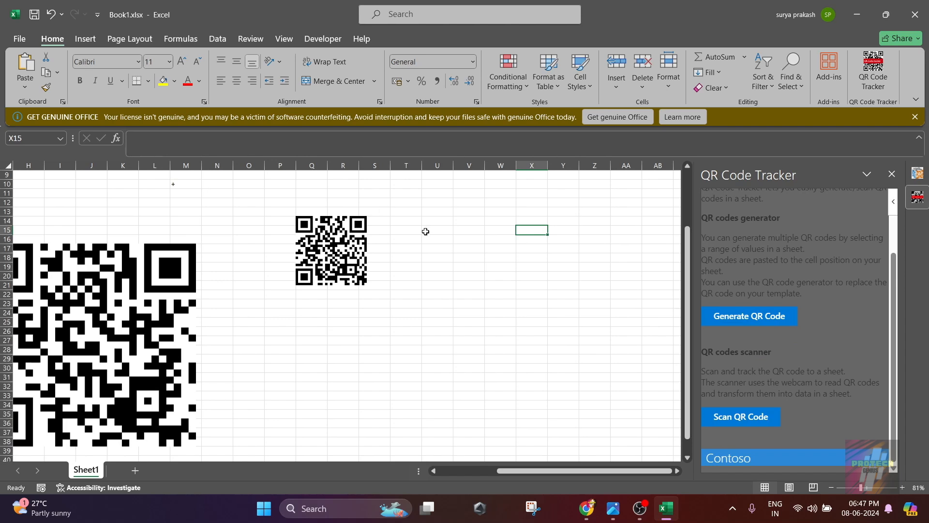
pyautogui.click(504, 221)
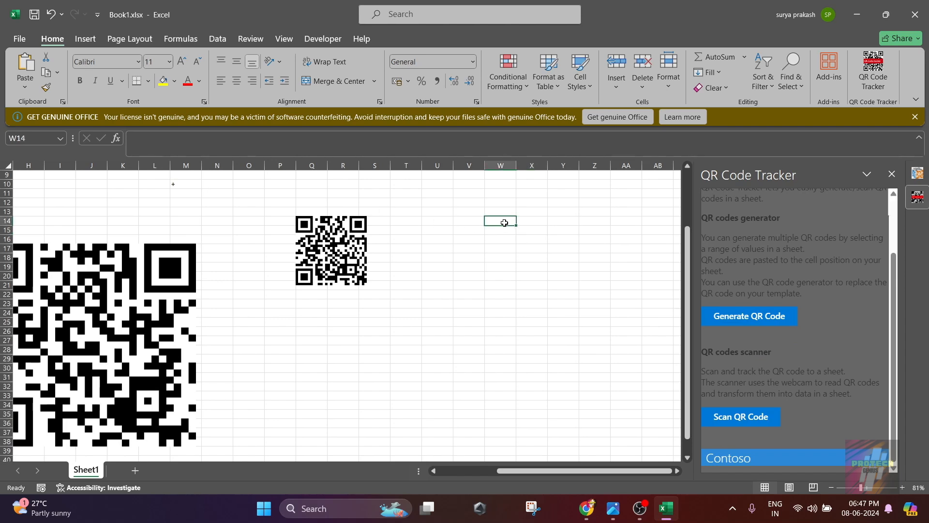
pyautogui.write('https')
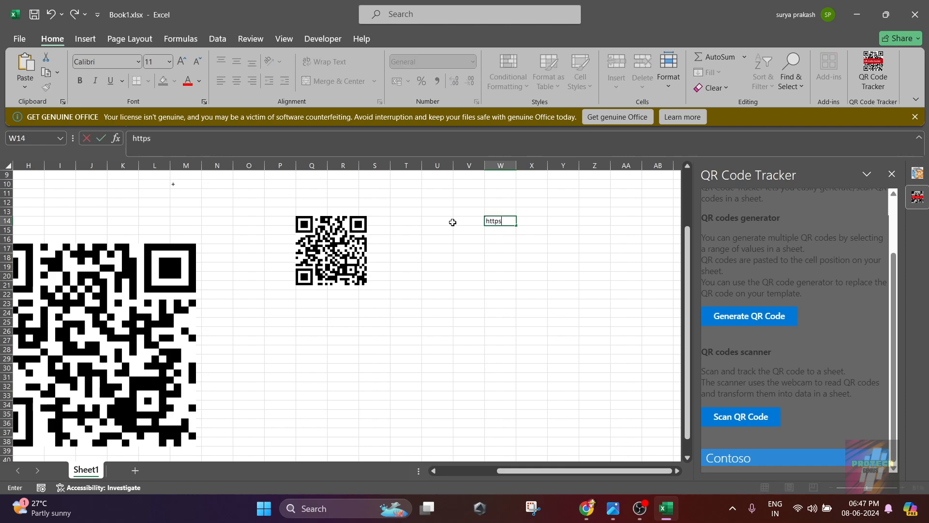
pyautogui.write('://aeonfaucet.me')
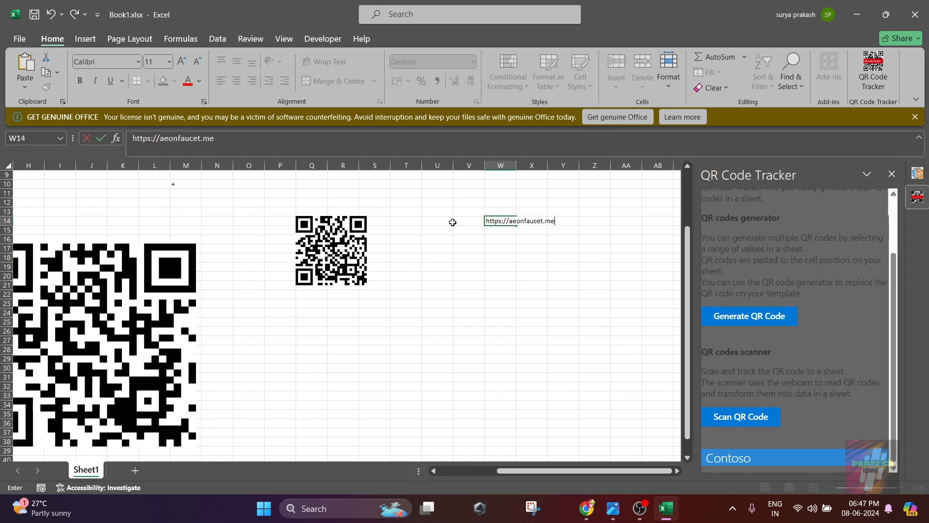
pyautogui.click(494, 275)
pyautogui.click(494, 226)
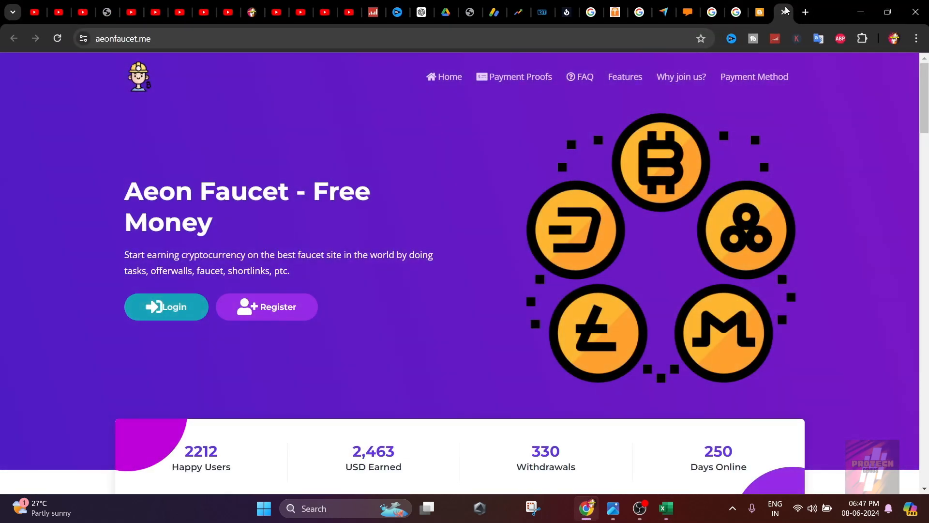
pyautogui.click(861, 11)
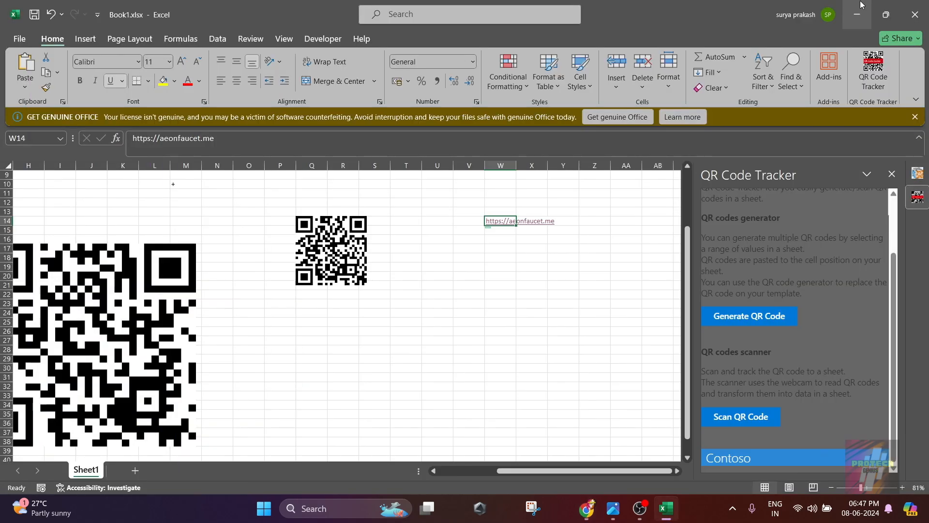
# - Generate a QR code from the address in cell W14 with width and height of 250 px
pyautogui.click(496, 217)
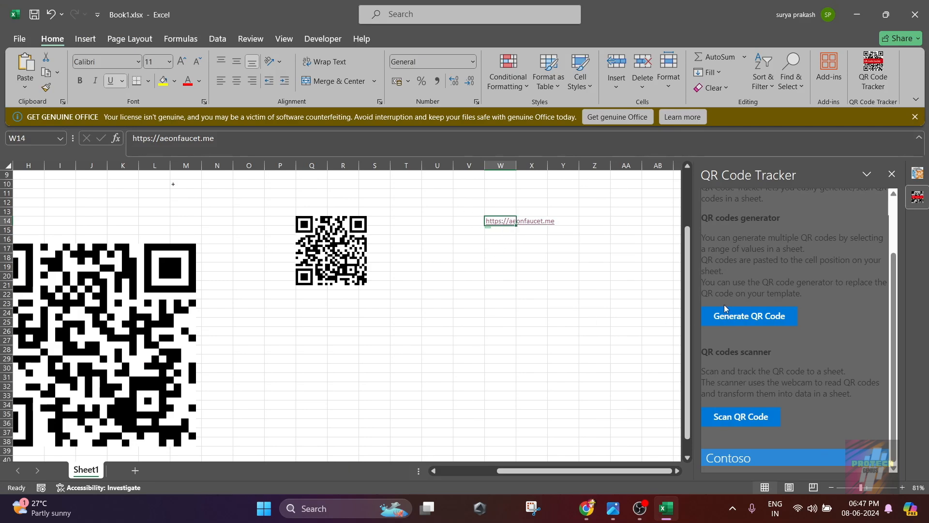
pyautogui.click(745, 316)
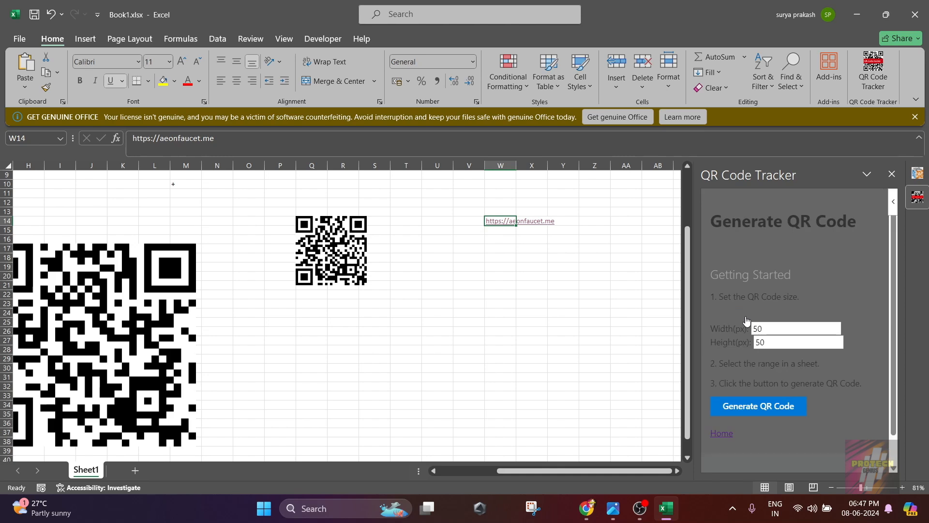
pyautogui.scroll(-1, 788, 305)
pyautogui.click(728, 296)
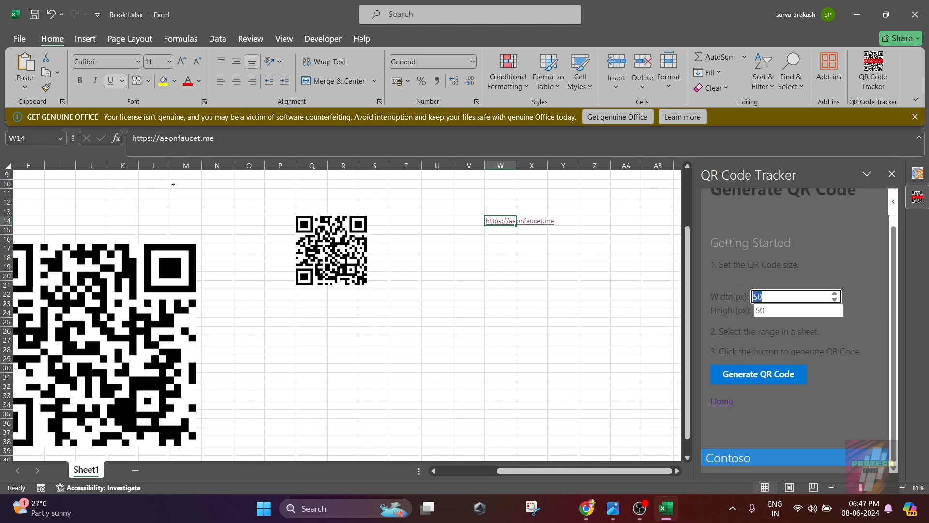
pyautogui.write('2')
pyautogui.click(759, 310)
pyautogui.write('2')
pyautogui.click(754, 376)
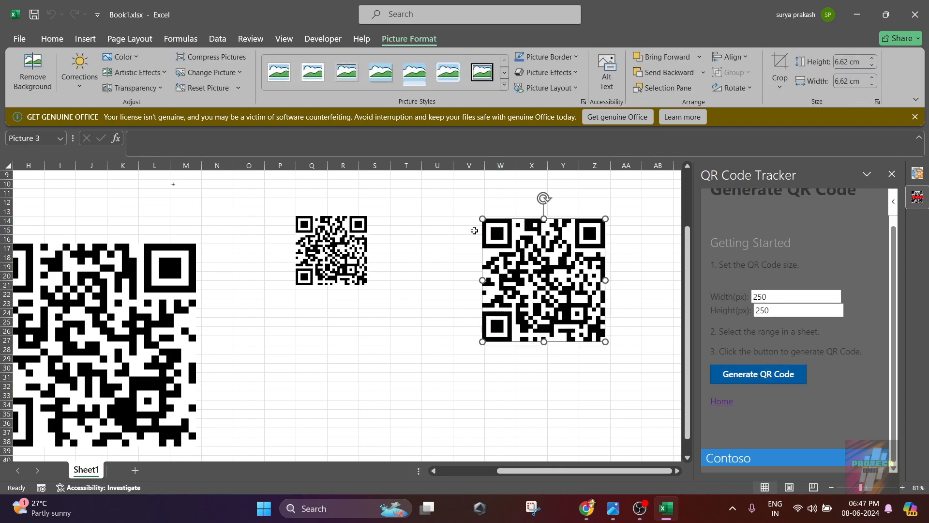
# - Move the newly generated QR code down below the web address in cell W14
pyautogui.scroll(2, 483, 249)
pyautogui.scroll(-1, 486, 248)
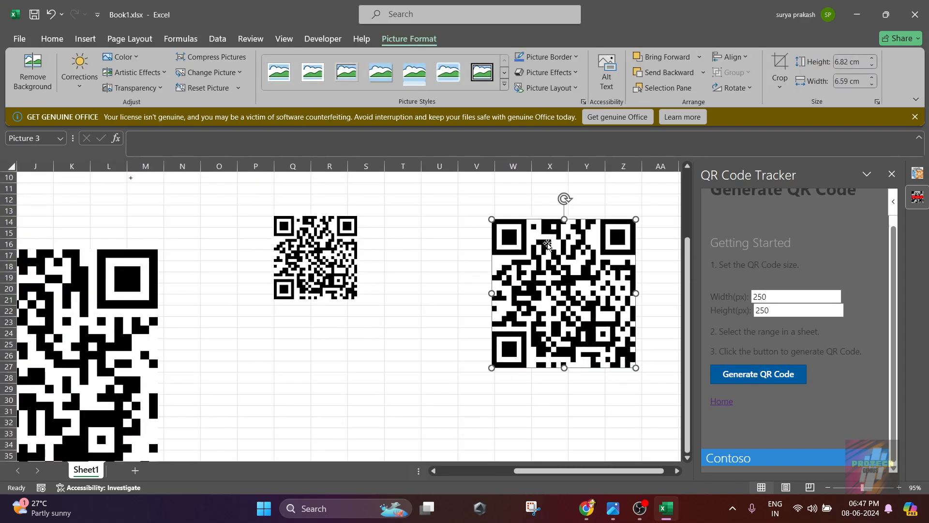
pyautogui.moveTo(542, 270); pyautogui.dragTo(515, 348)
pyautogui.scroll(1, 435, 328)
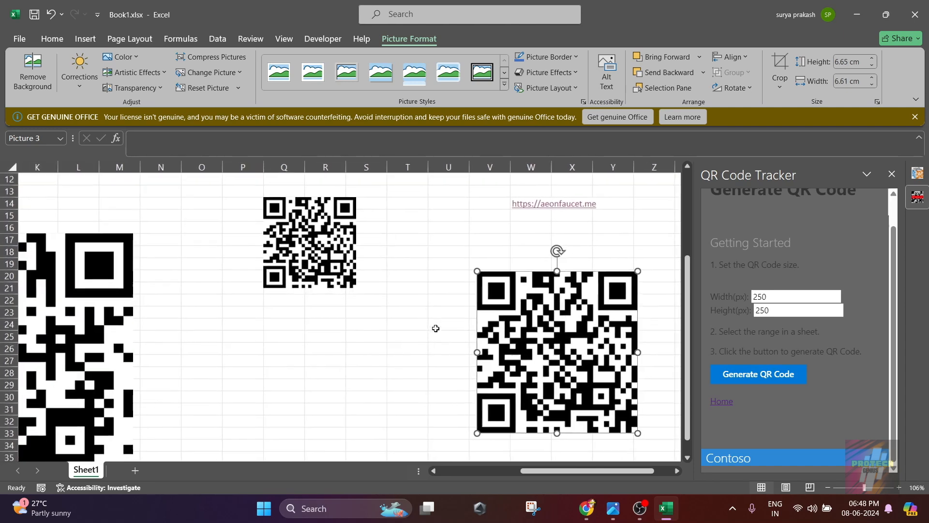
# - Move the QR Code Tracker code up so it sits closely beneath the web address in cell W14
pyautogui.moveTo(551, 344); pyautogui.dragTo(537, 305)
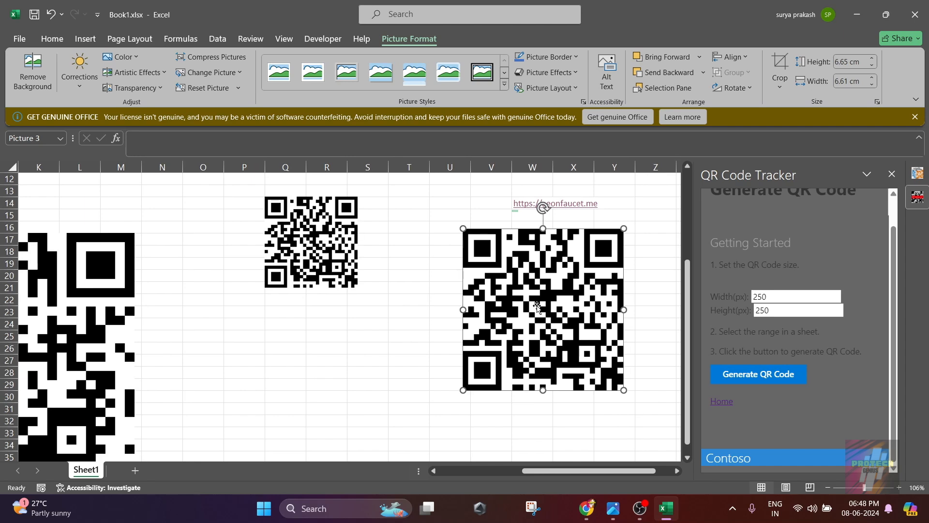
pyautogui.click(434, 312)
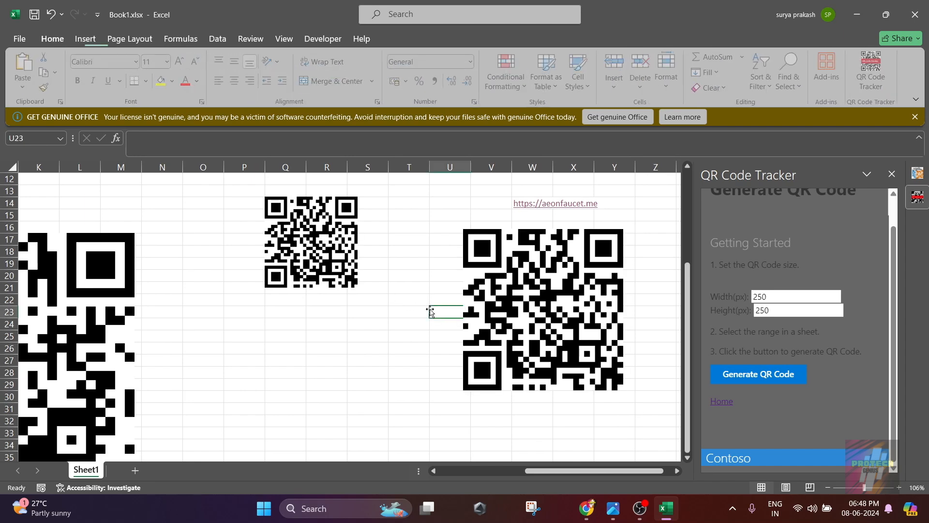
pyautogui.click(522, 293)
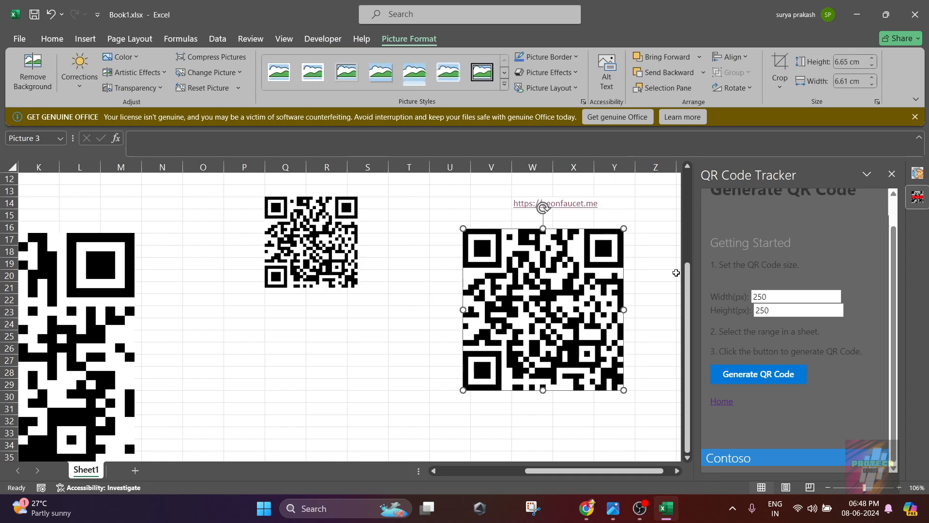
pyautogui.scroll(2, 844, 290)
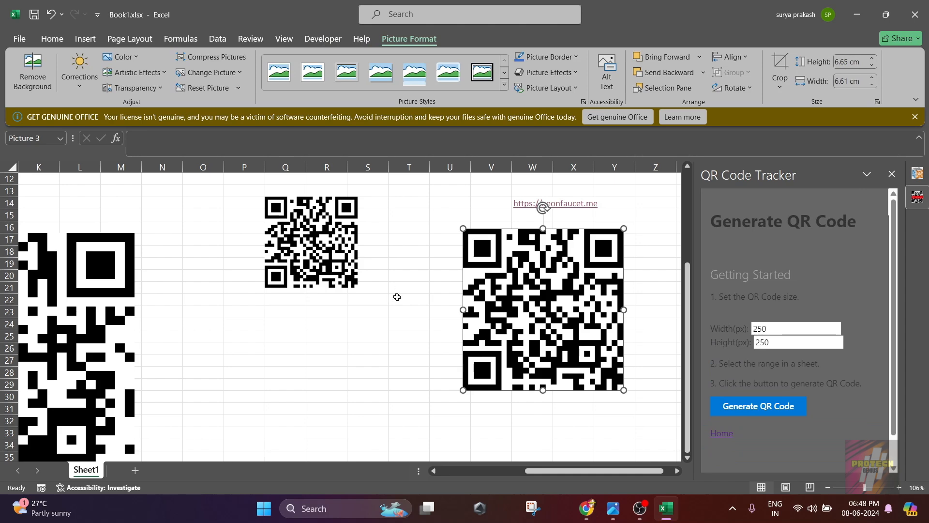
pyautogui.click(282, 251)
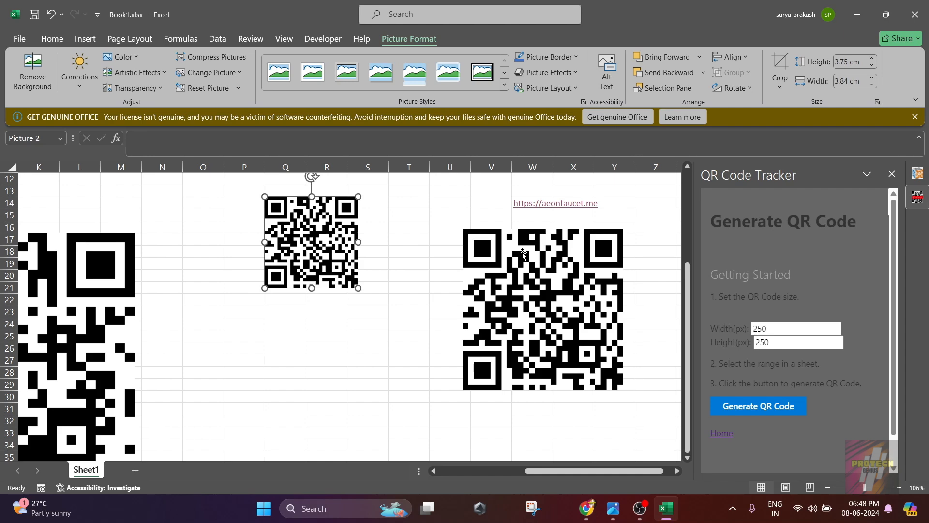
# - Close the QR4Office and QR Code Tracker panes and view the list of installed add-ins
pyautogui.click(52, 38)
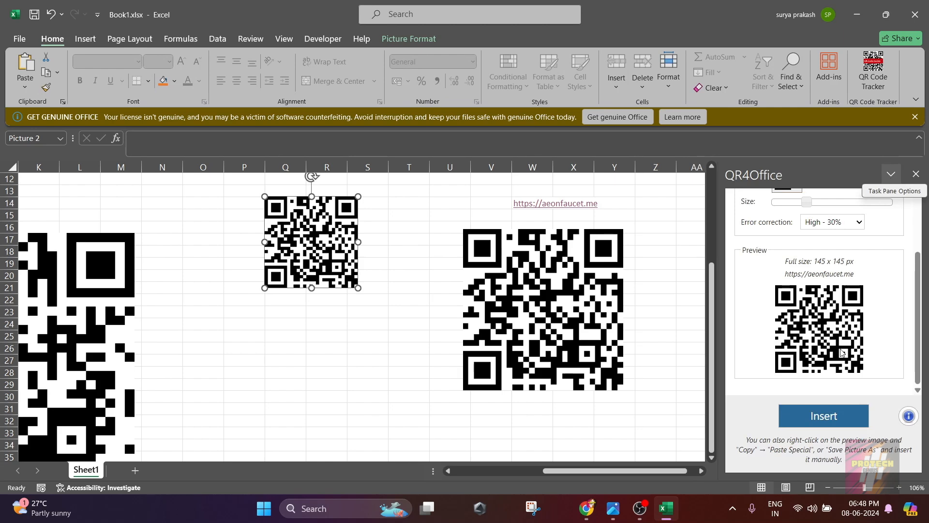
pyautogui.click(915, 174)
pyautogui.click(873, 70)
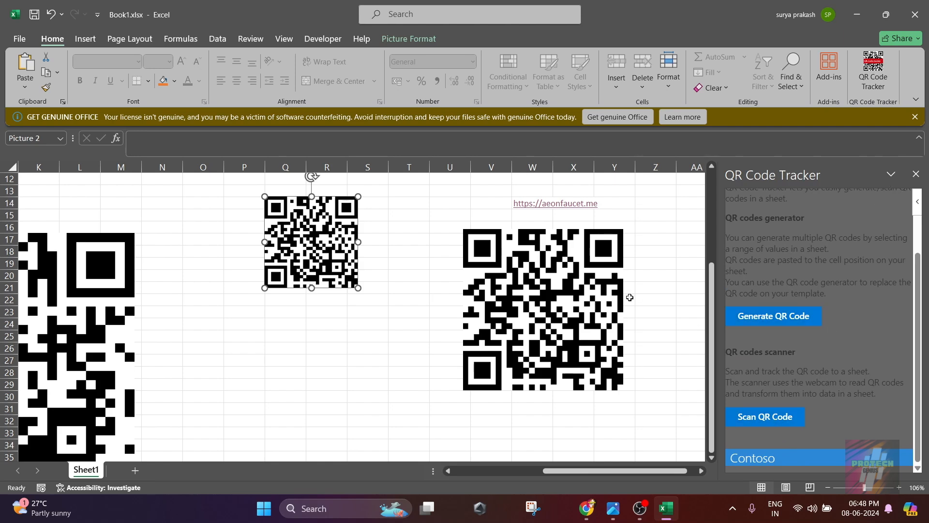
pyautogui.click(914, 174)
pyautogui.click(828, 68)
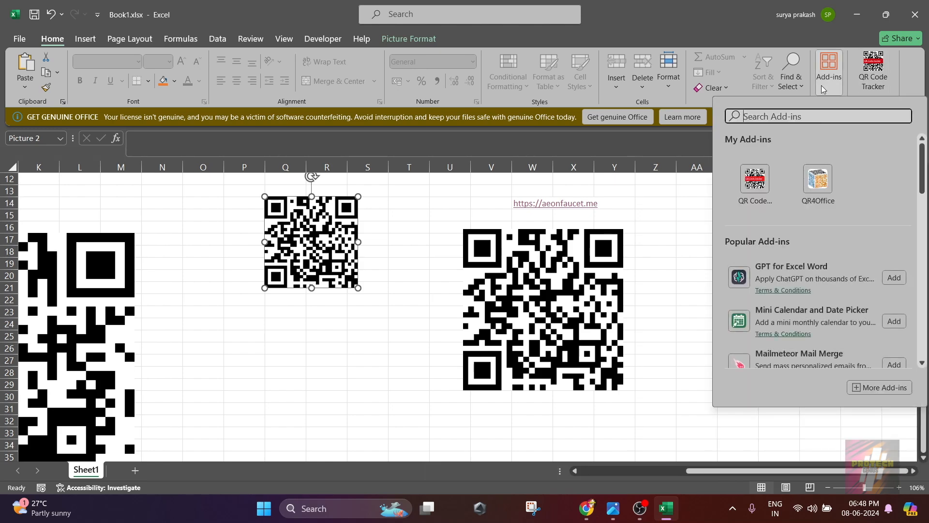
pyautogui.click(436, 290)
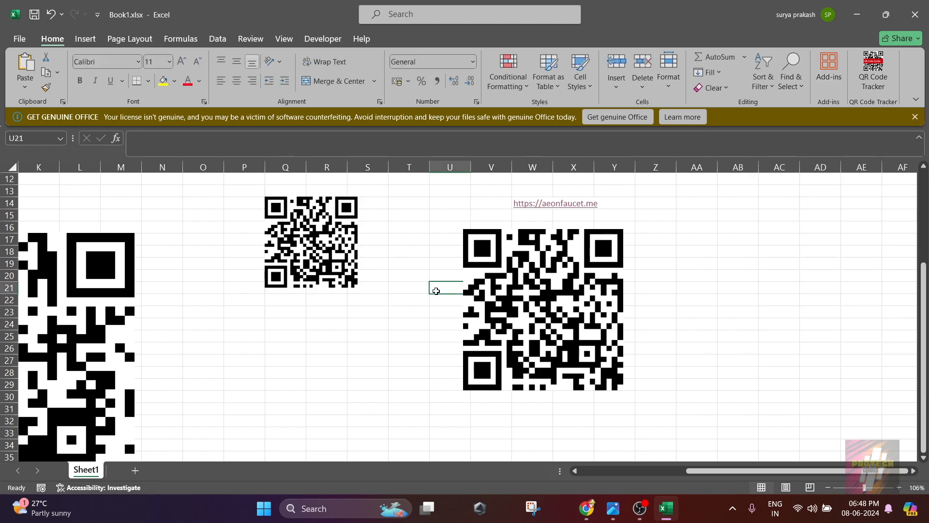
# - Zoom the sheet out to 57% to view all the QR codes together
pyautogui.keyDown('ctrl'); pyautogui.scroll(-3, 435, 291); pyautogui.keyUp('ctrl')
pyautogui.rightClick(610, 286)
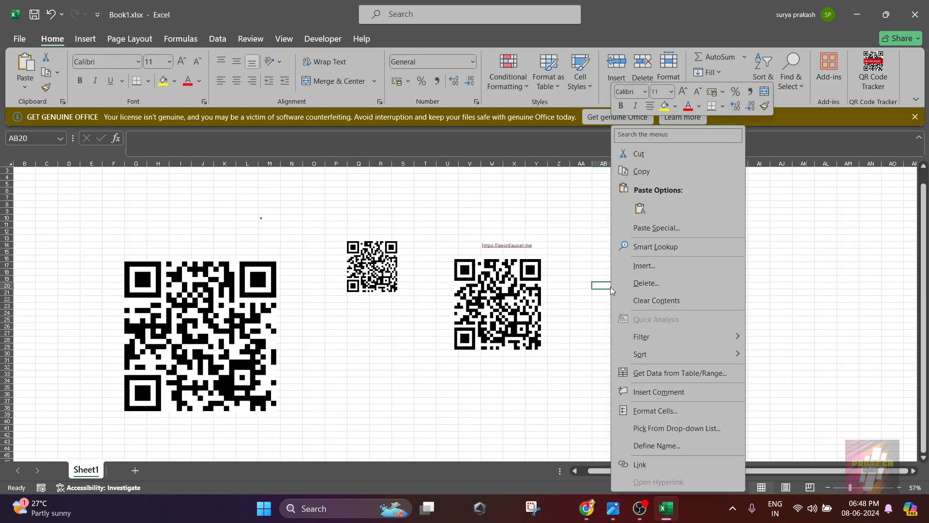
pyautogui.press('Escape')
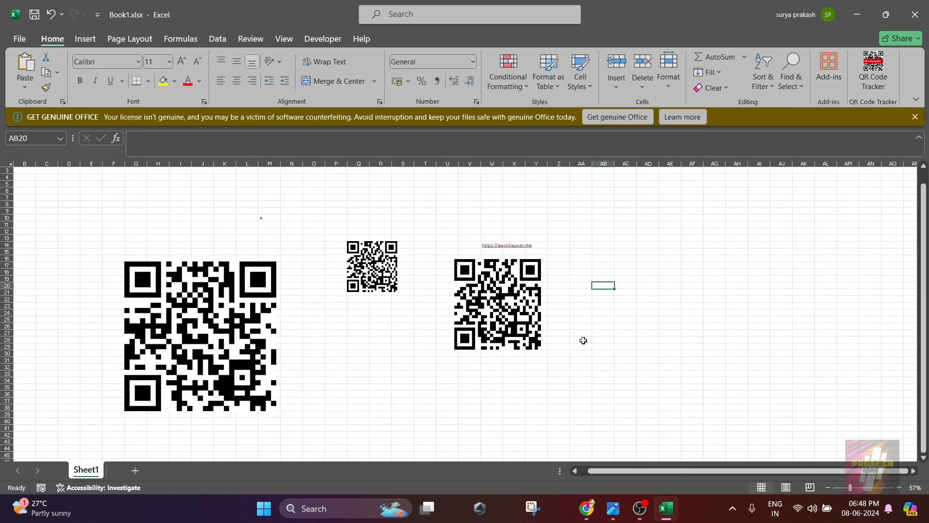